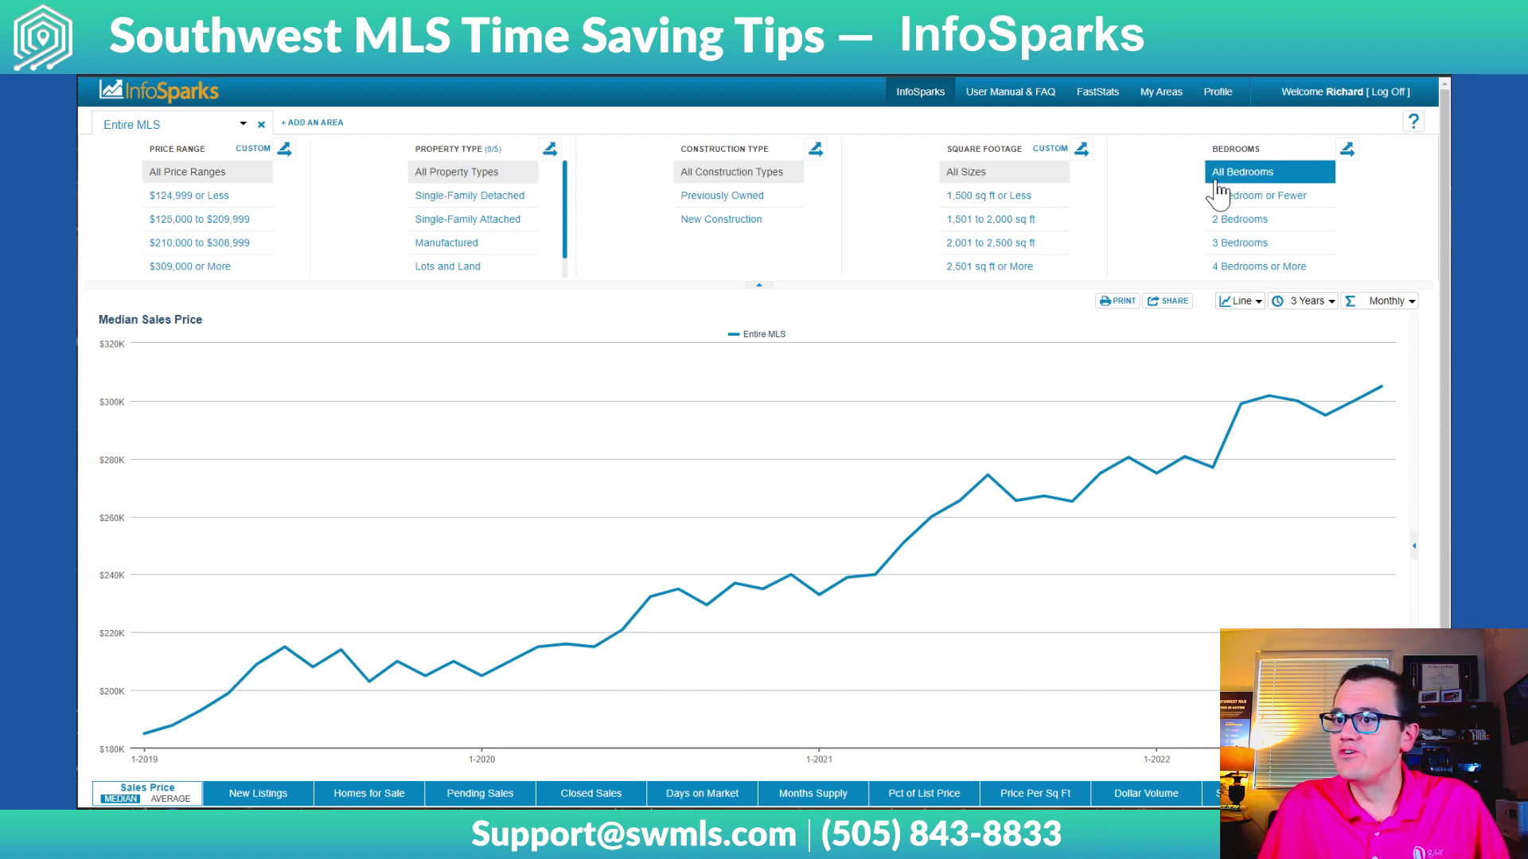
Step: Filter the median sales price chart to Single-Family Detached homes, leaving the price range at its default
{"action": "left_click", "coordinate": [448, 198]}
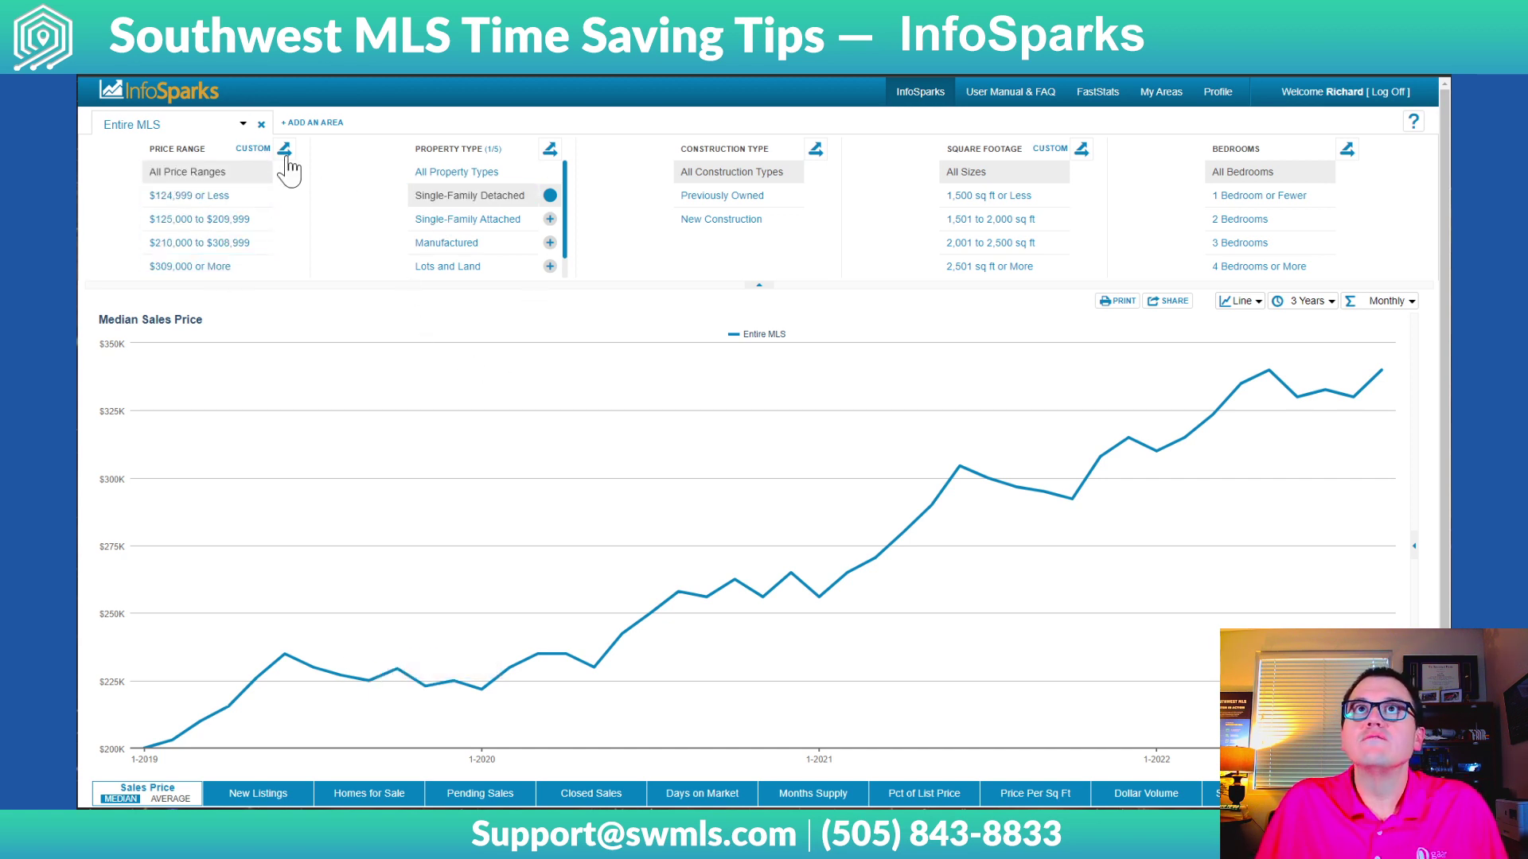
{"action": "left_click", "coordinate": [254, 149]}
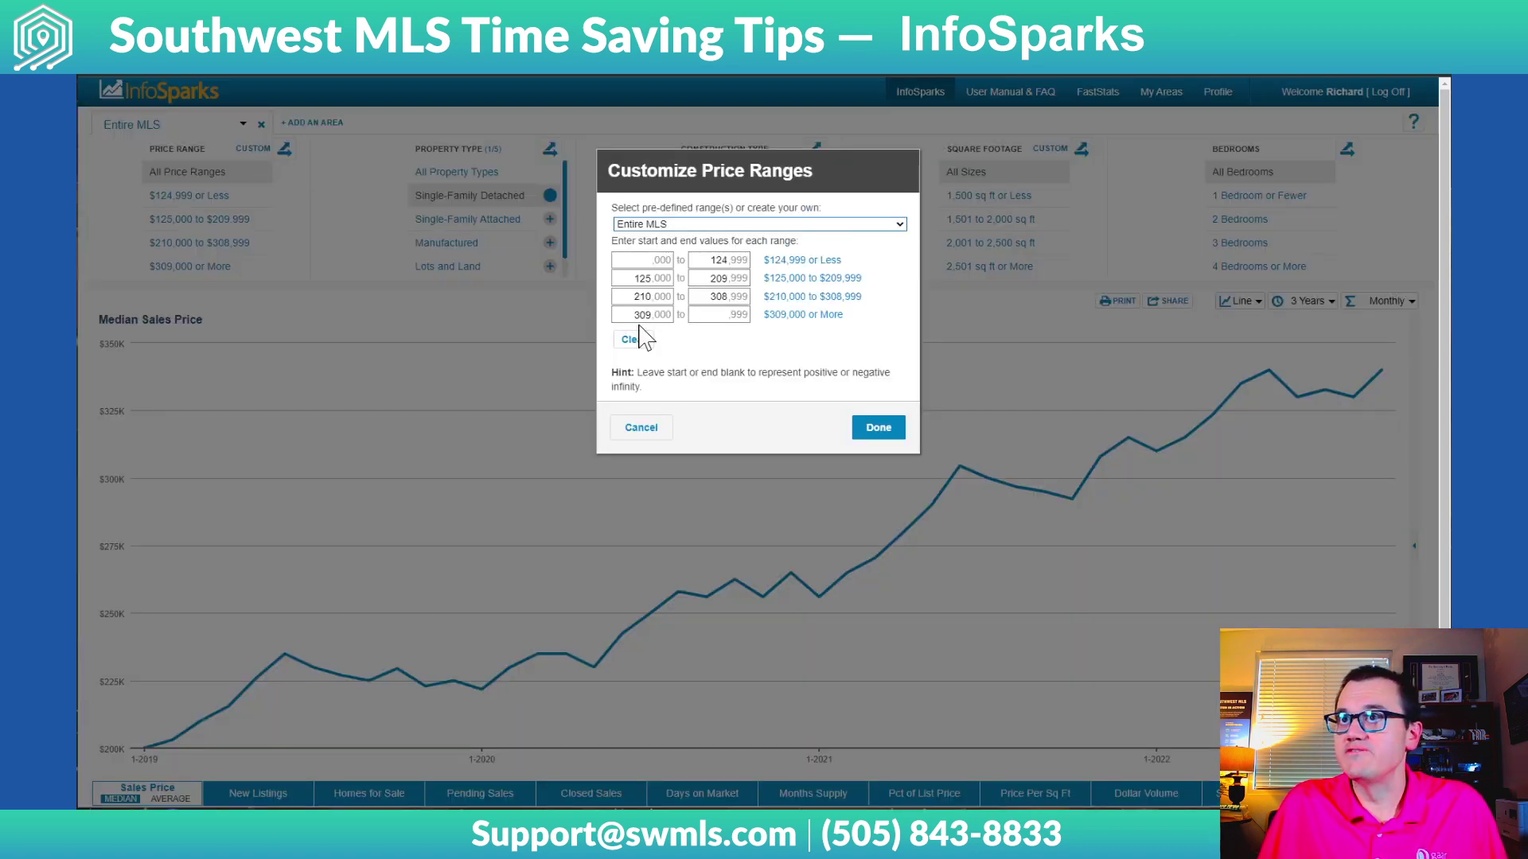
{"action": "left_click", "coordinate": [637, 431]}
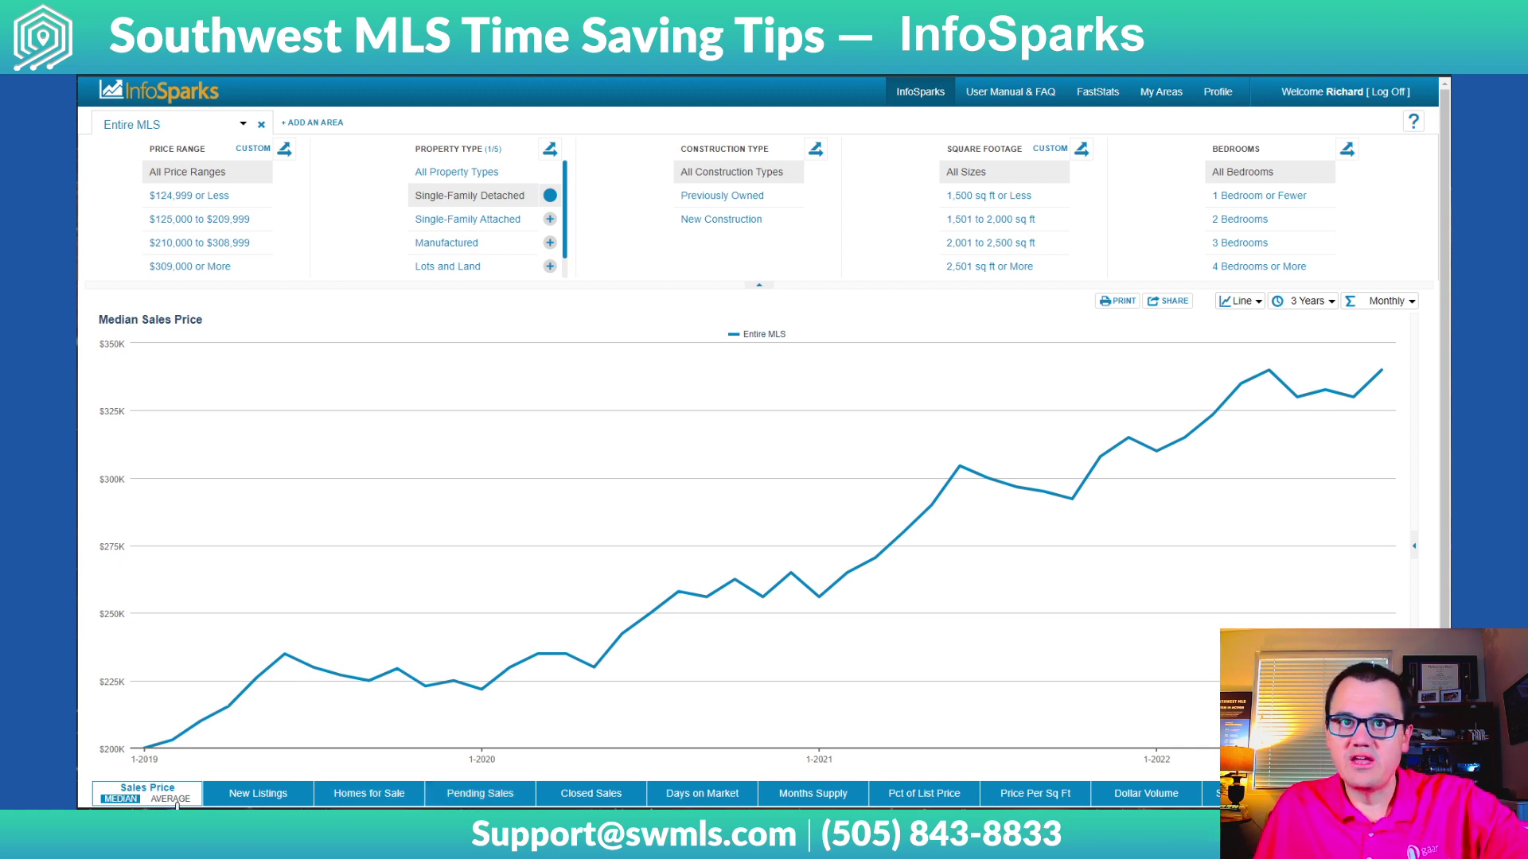
Step: Look through the New Listings, Homes for Sale and Shows Per Listing charts, settling on Median Showings to Pending
{"action": "left_click", "coordinate": [274, 798]}
{"action": "left_click", "coordinate": [371, 795]}
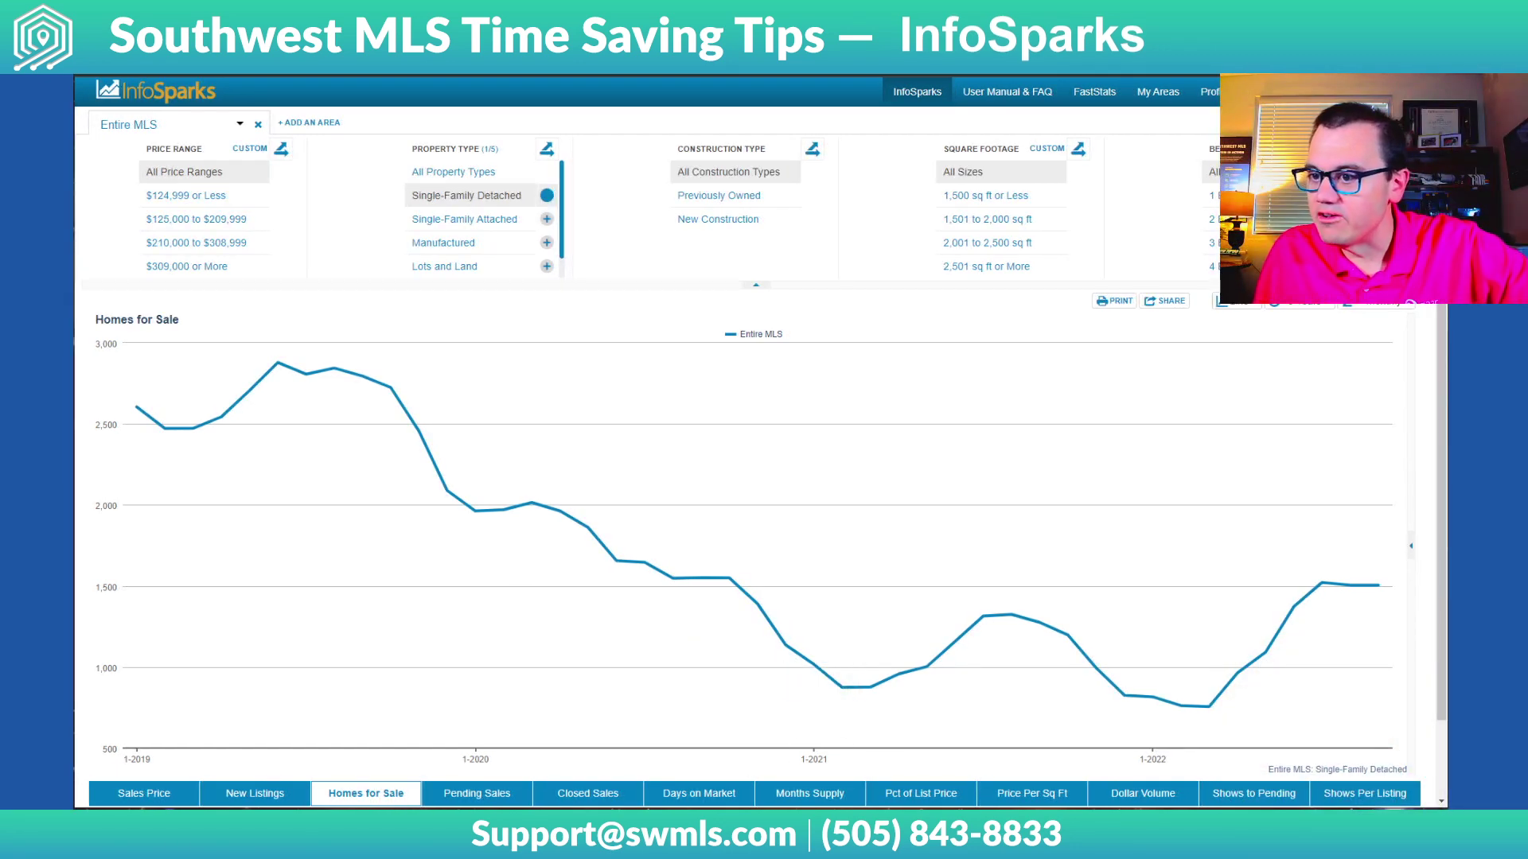
{"action": "left_click", "coordinate": [1265, 796]}
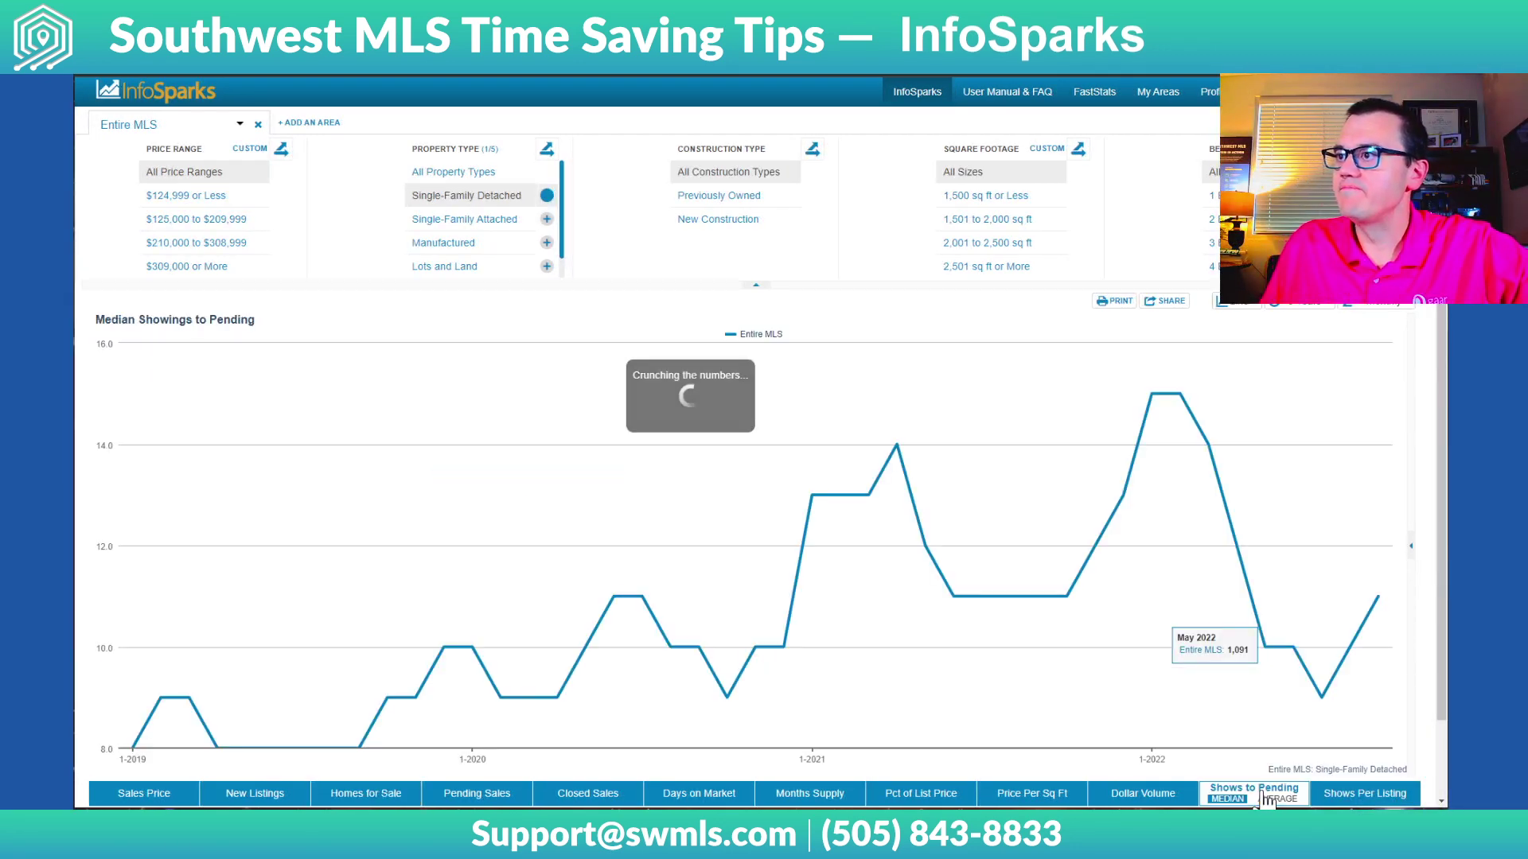
{"action": "left_click", "coordinate": [1365, 799]}
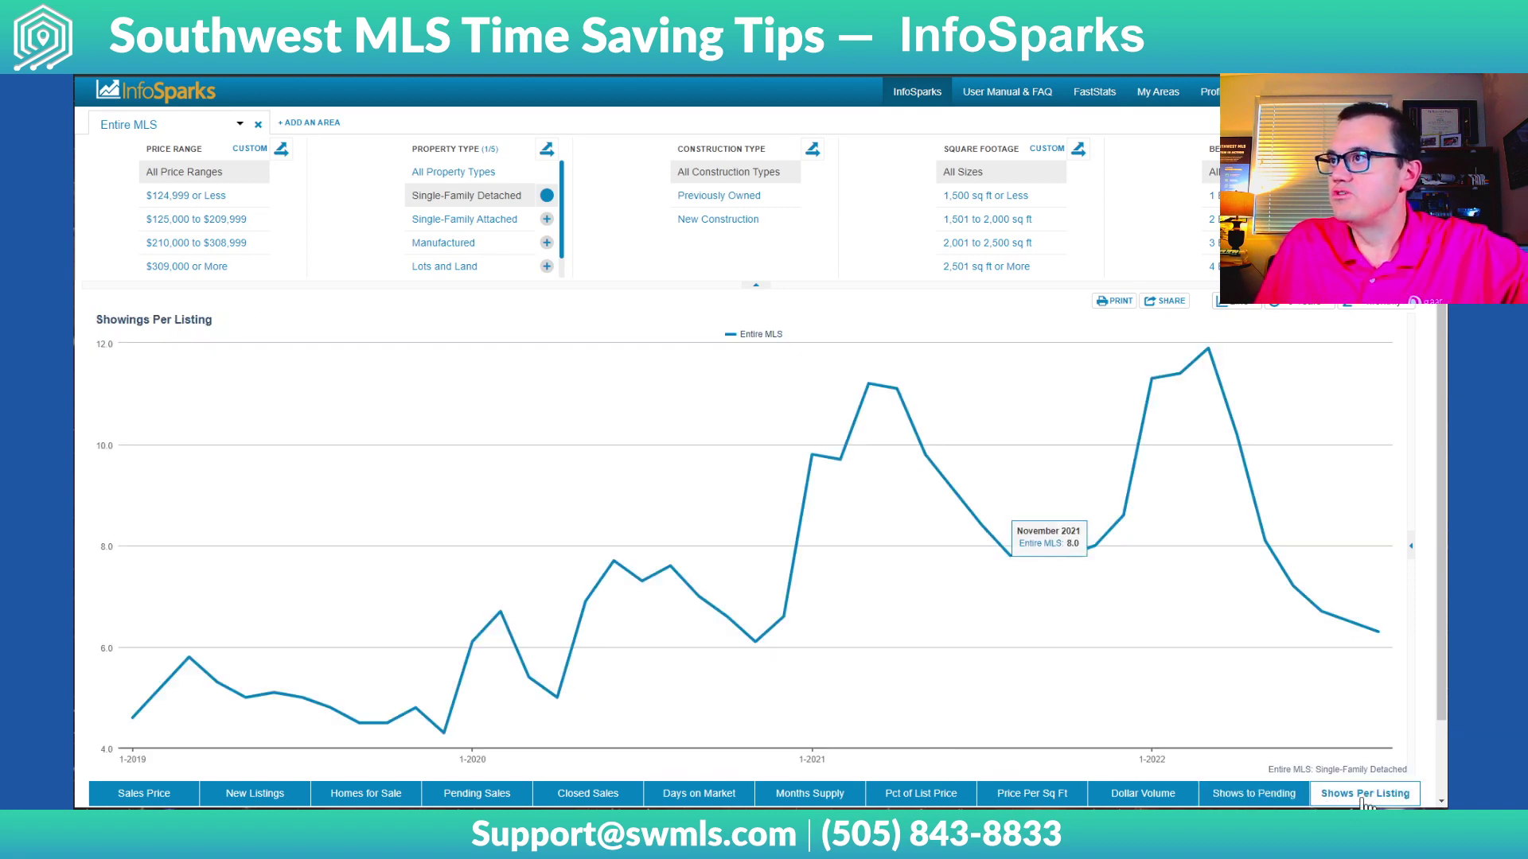
{"action": "left_click", "coordinate": [1251, 798]}
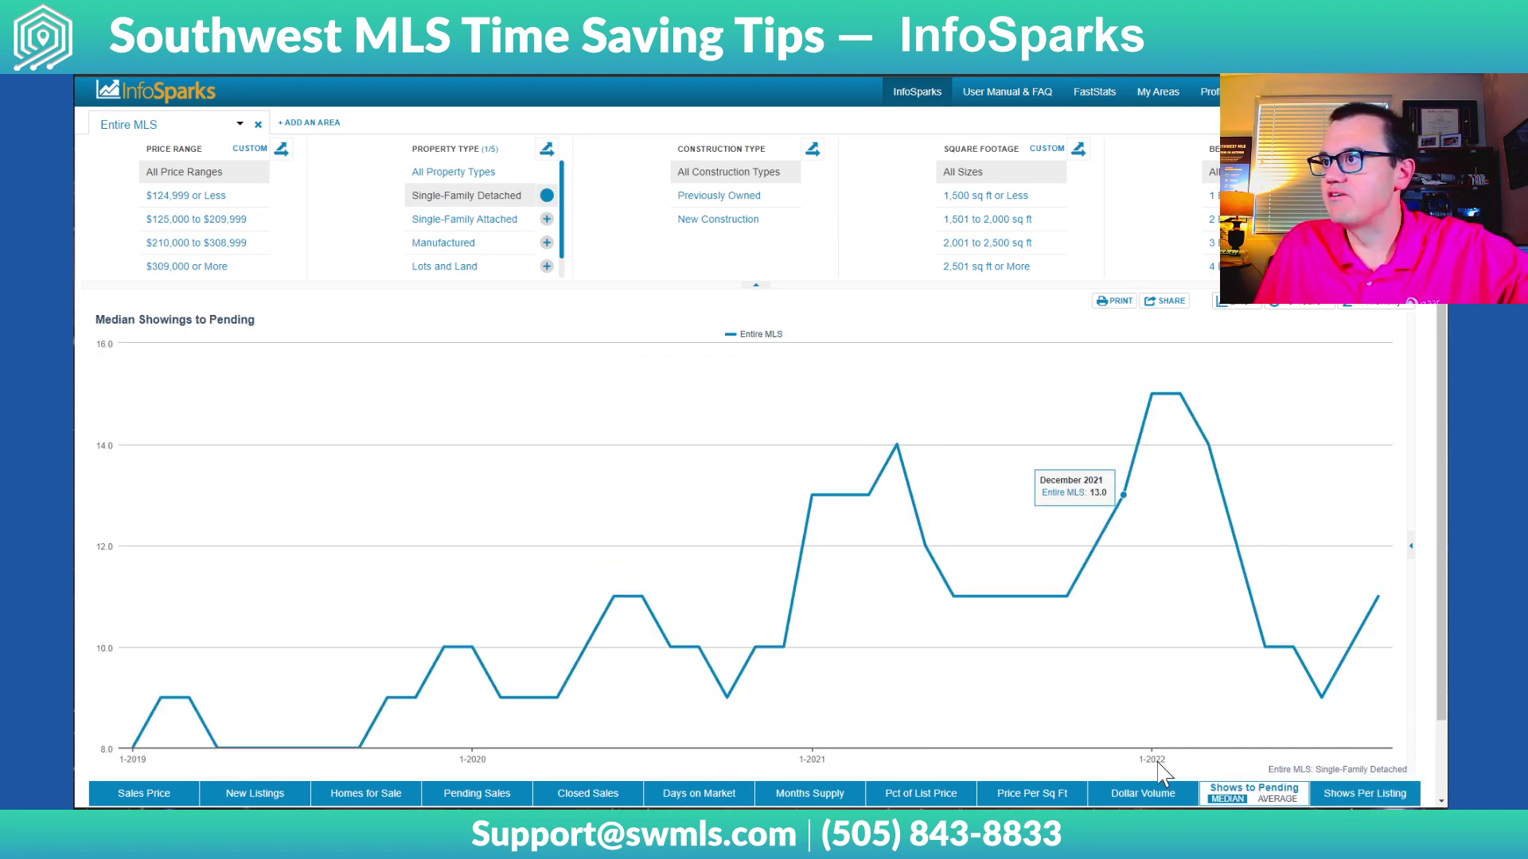
{"action": "mouse_move", "coordinate": [1153, 400]}
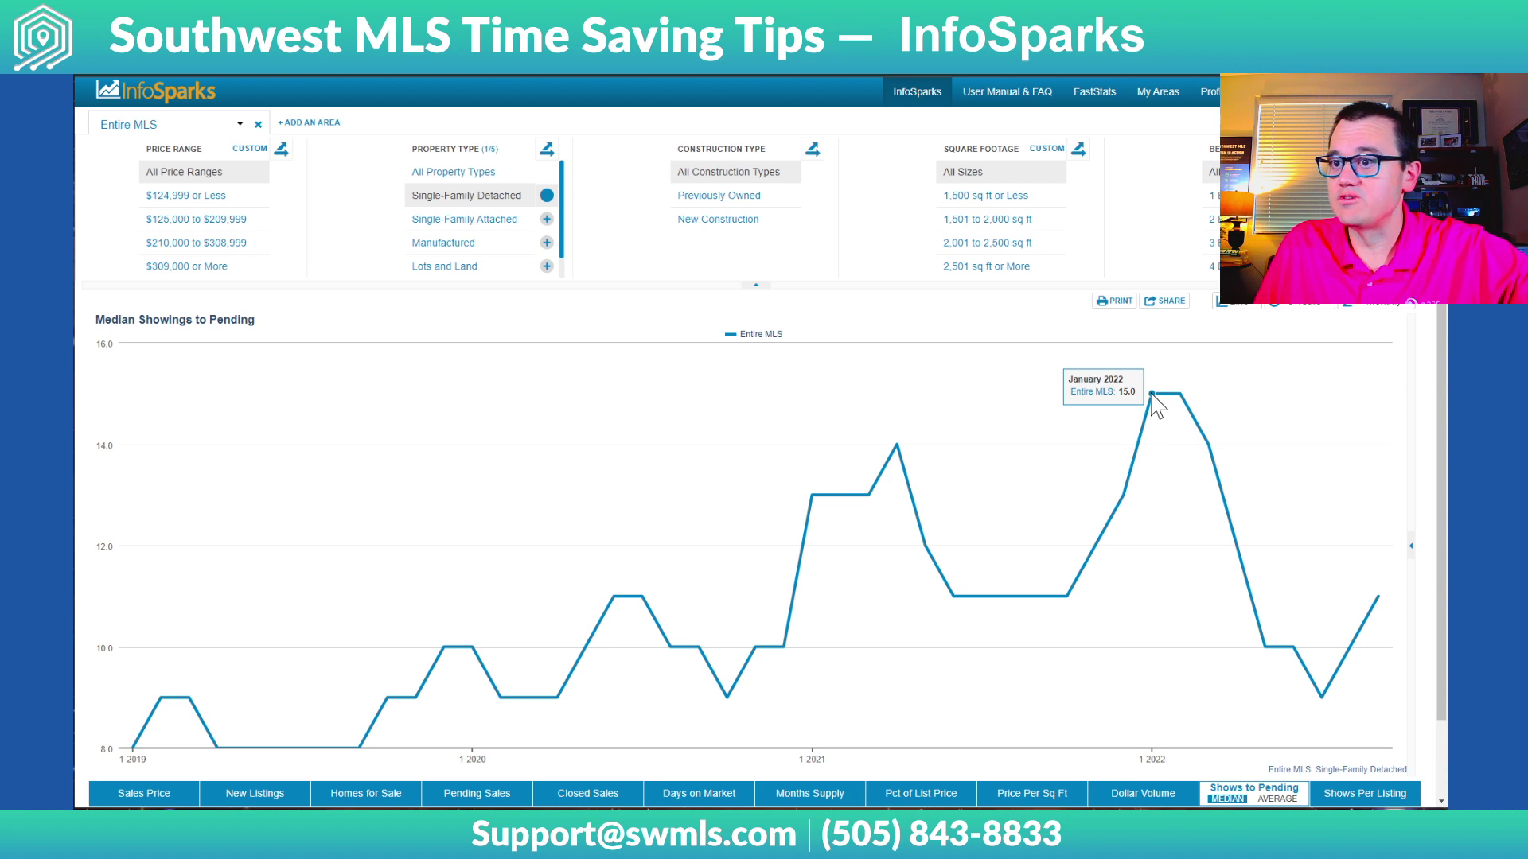
{"action": "mouse_move", "coordinate": [1313, 706]}
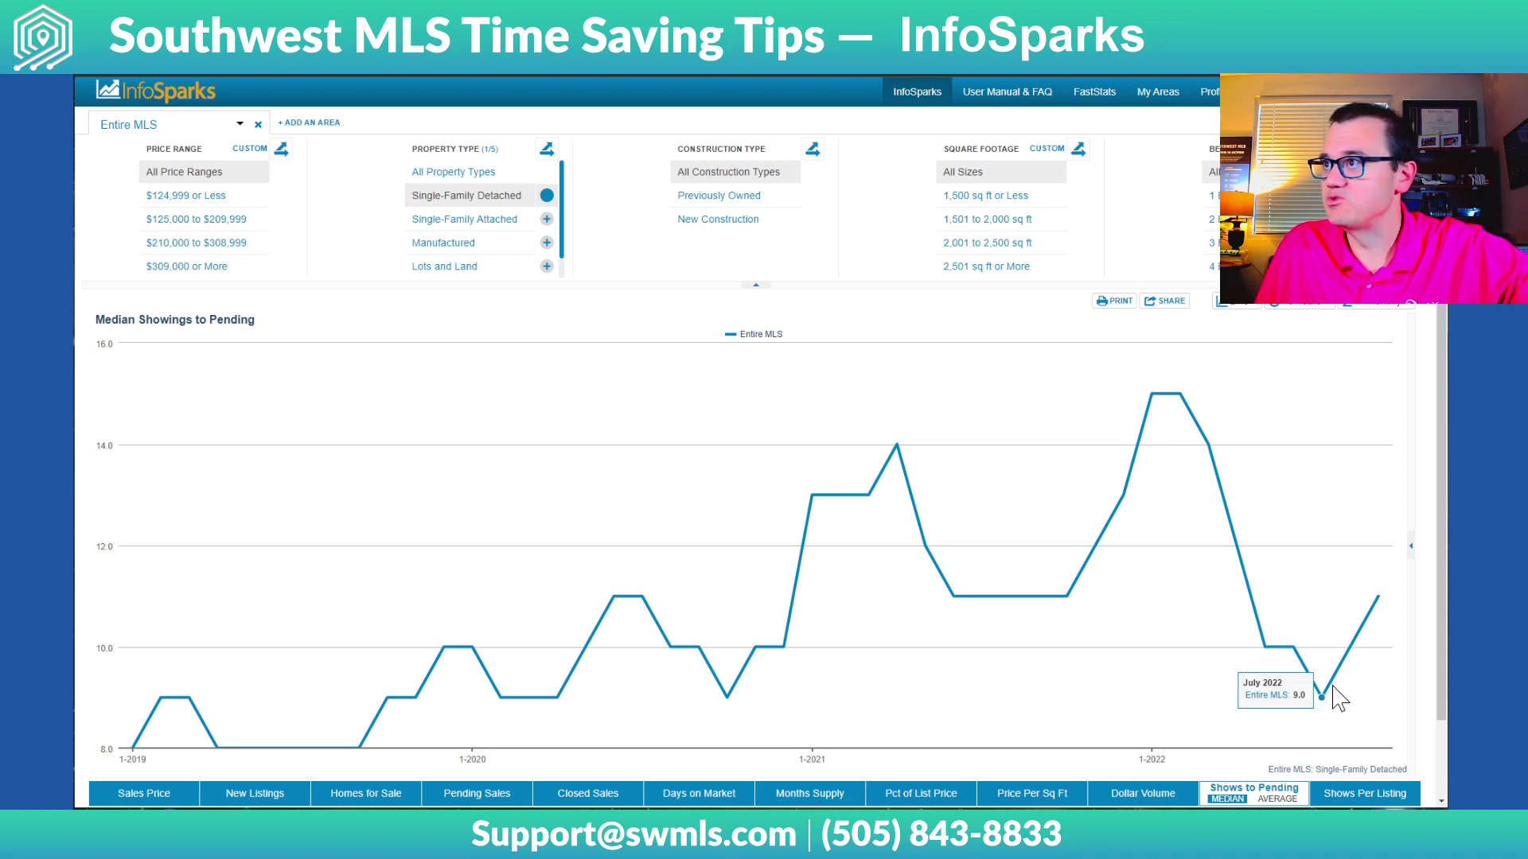
{"action": "mouse_move", "coordinate": [1391, 602]}
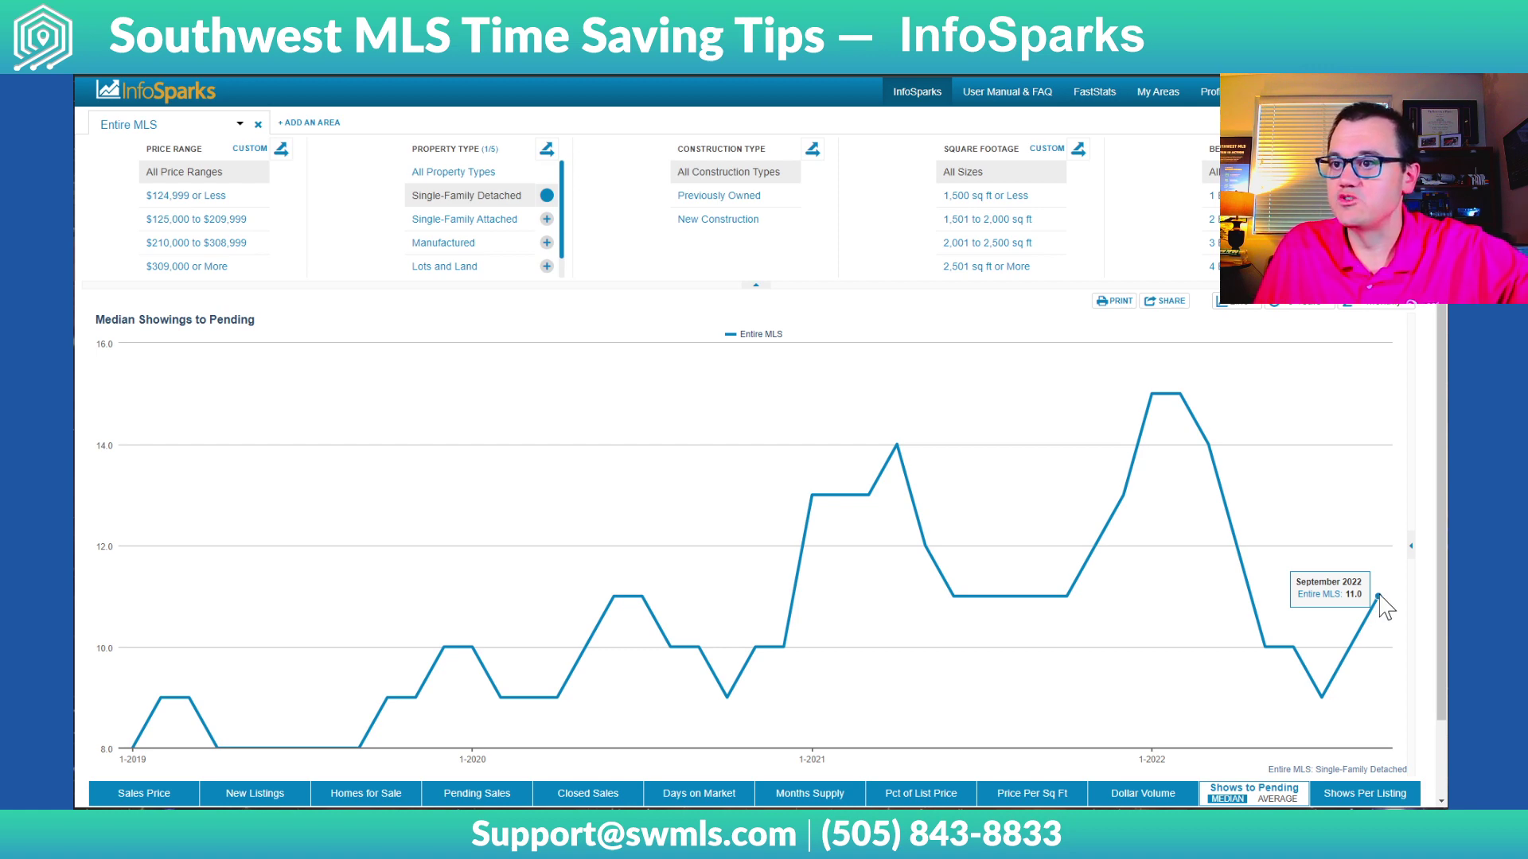
Step: Extend the time span to Max and return to the Median Sales Price chart, checking the Monthly averaging options
{"action": "mouse_move", "coordinate": [992, 577]}
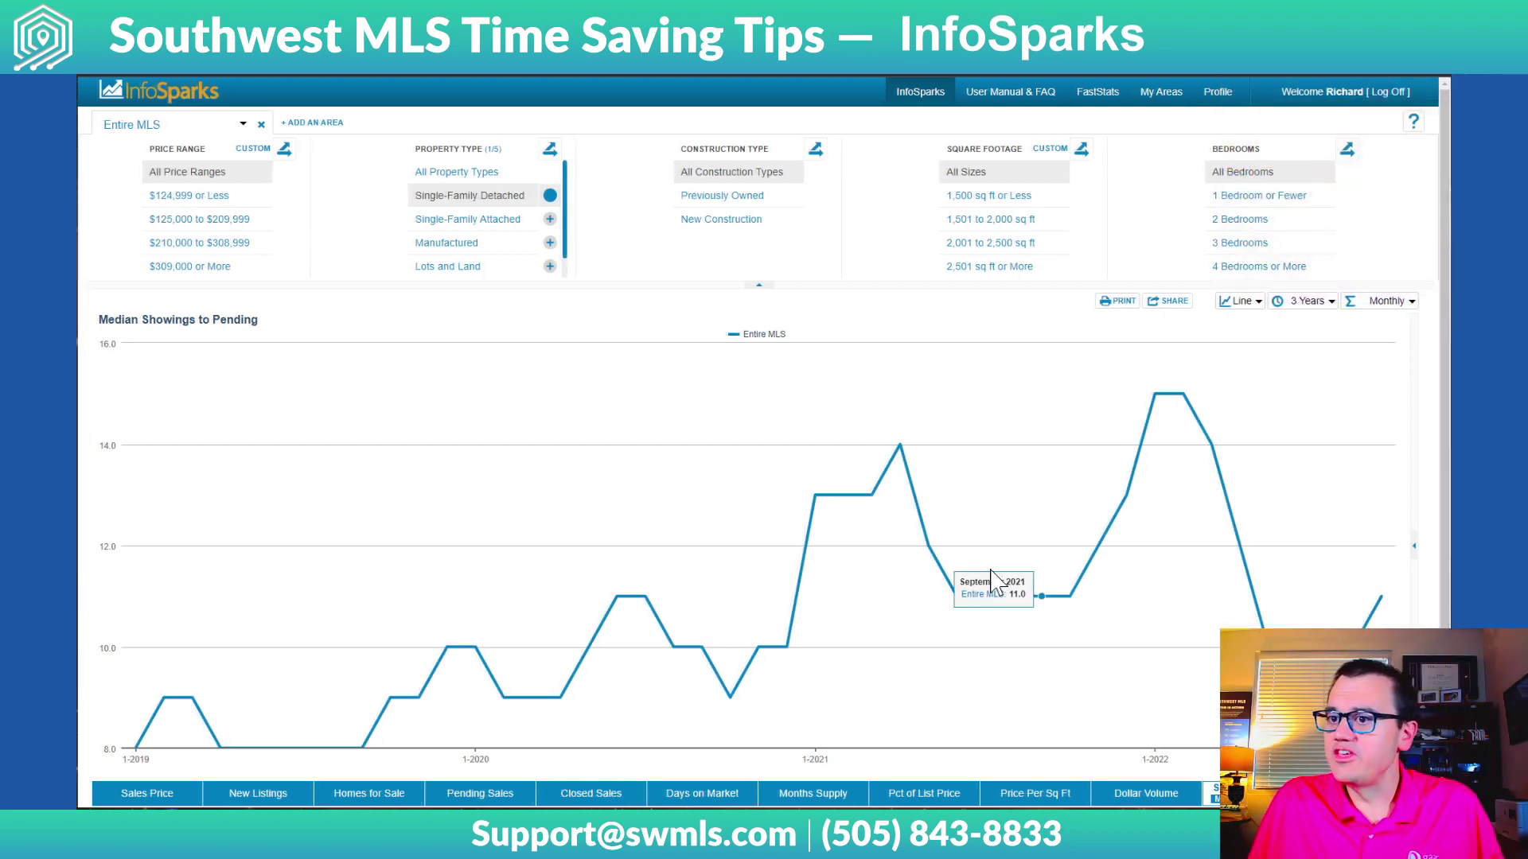
{"action": "left_click", "coordinate": [1308, 302]}
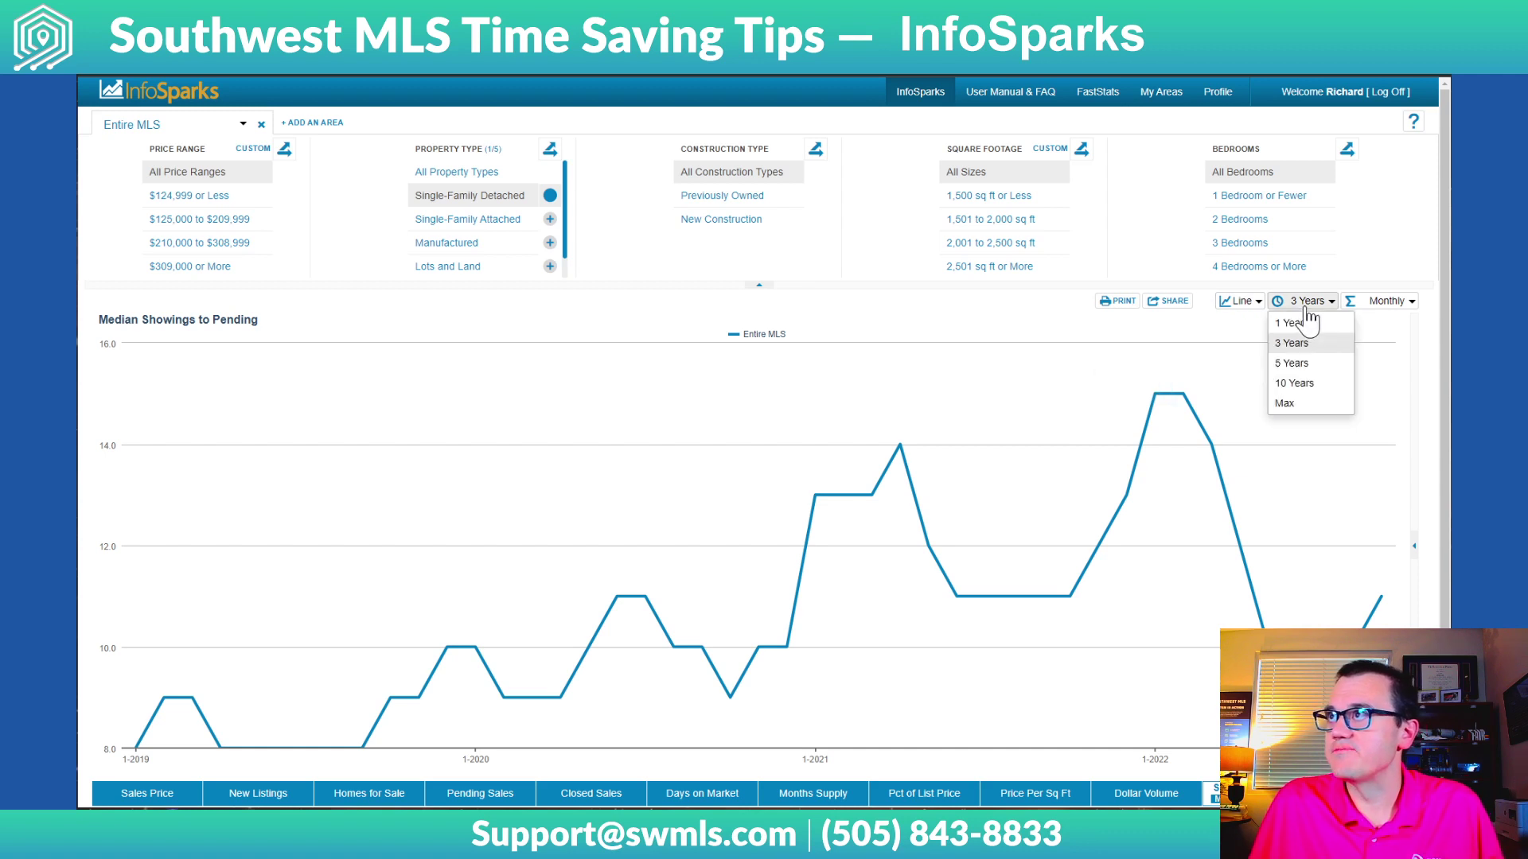
{"action": "left_click", "coordinate": [1310, 408]}
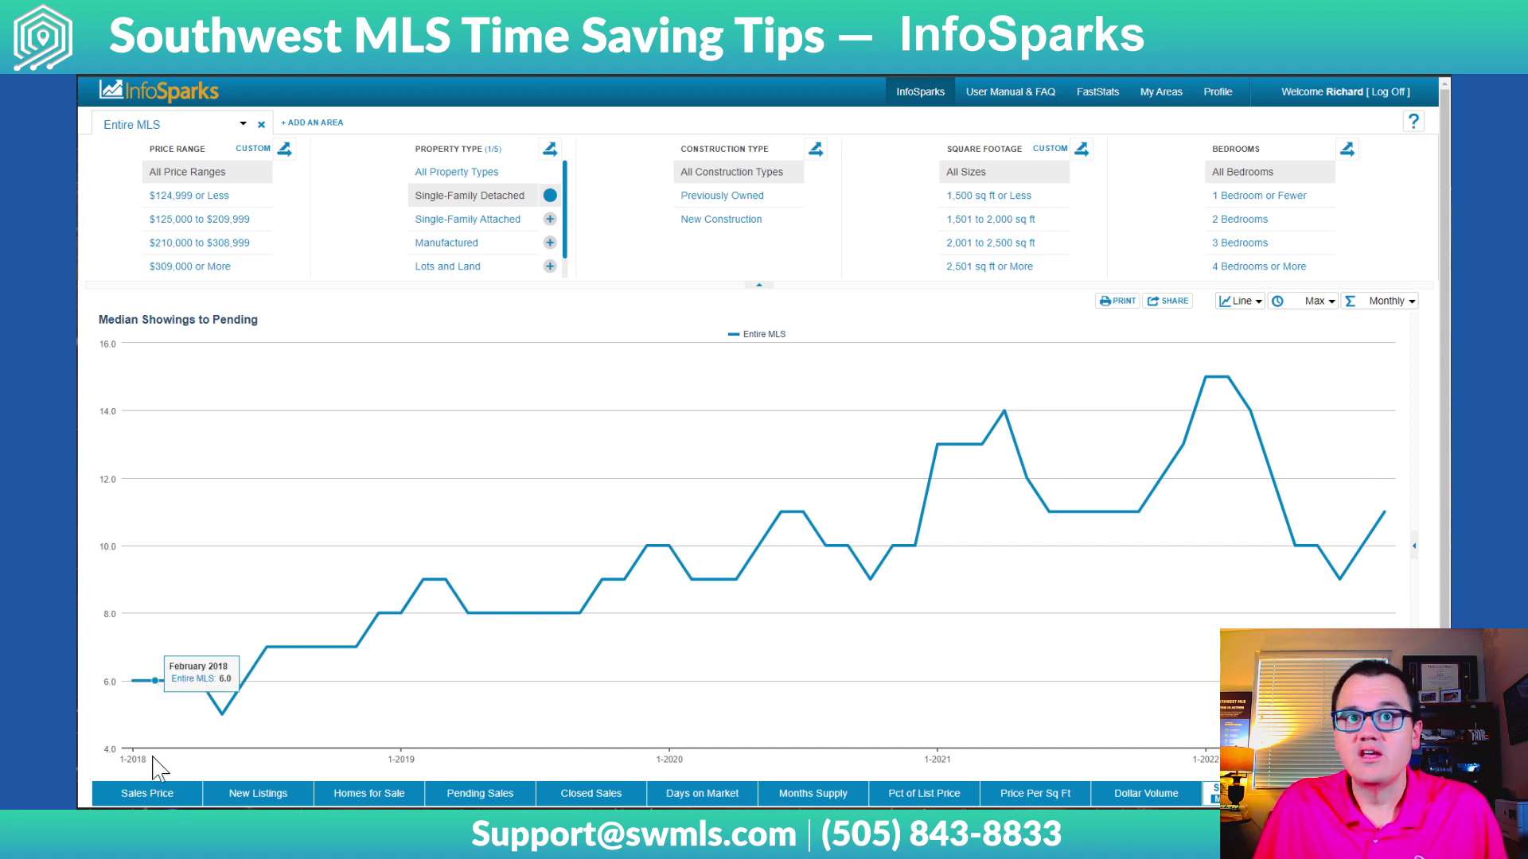
{"action": "left_click", "coordinate": [143, 793]}
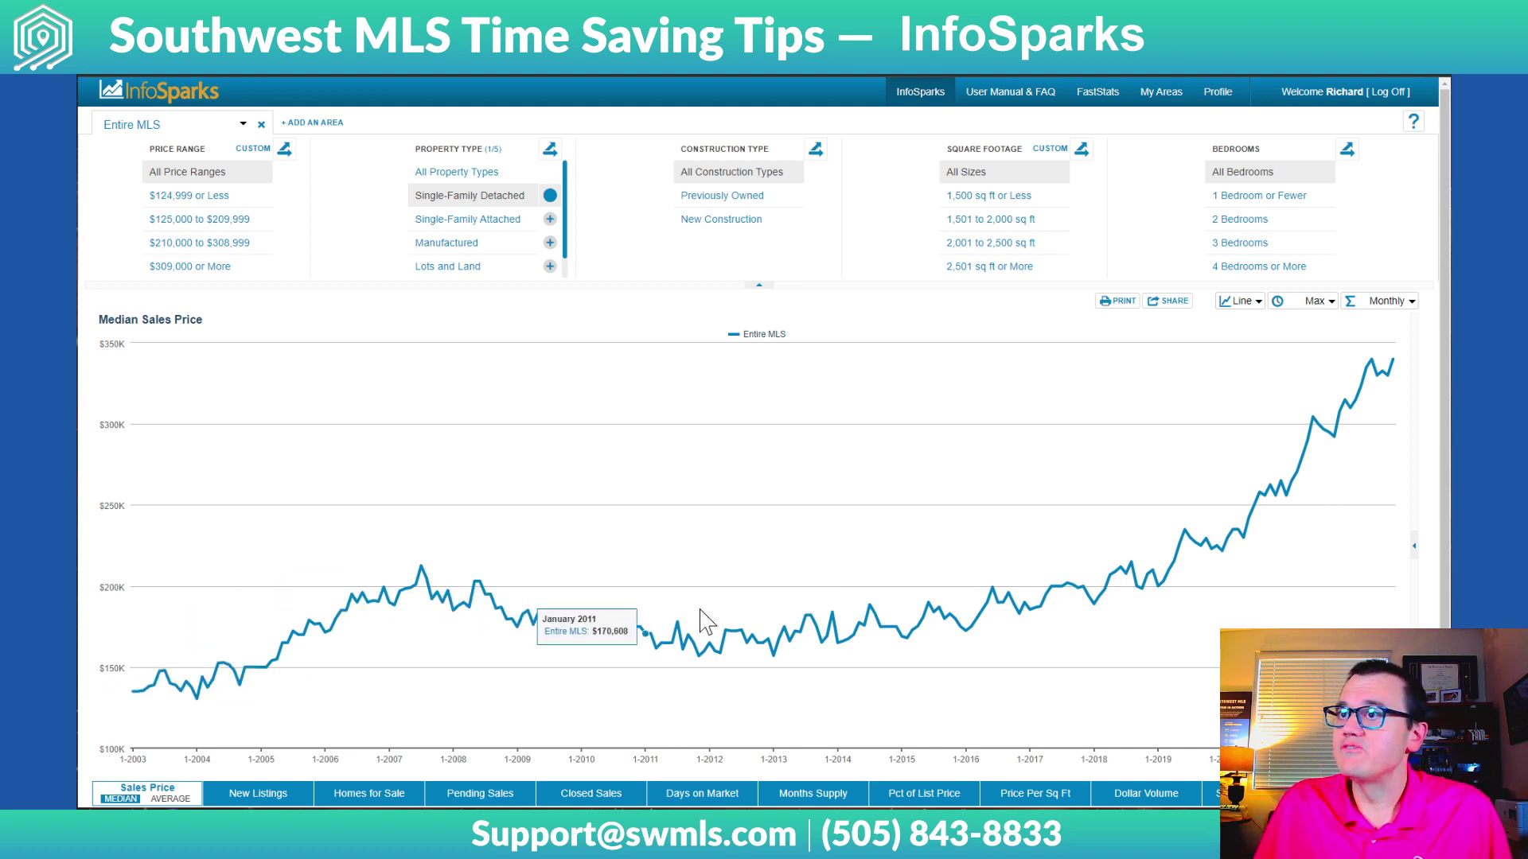
{"action": "left_click", "coordinate": [1376, 303]}
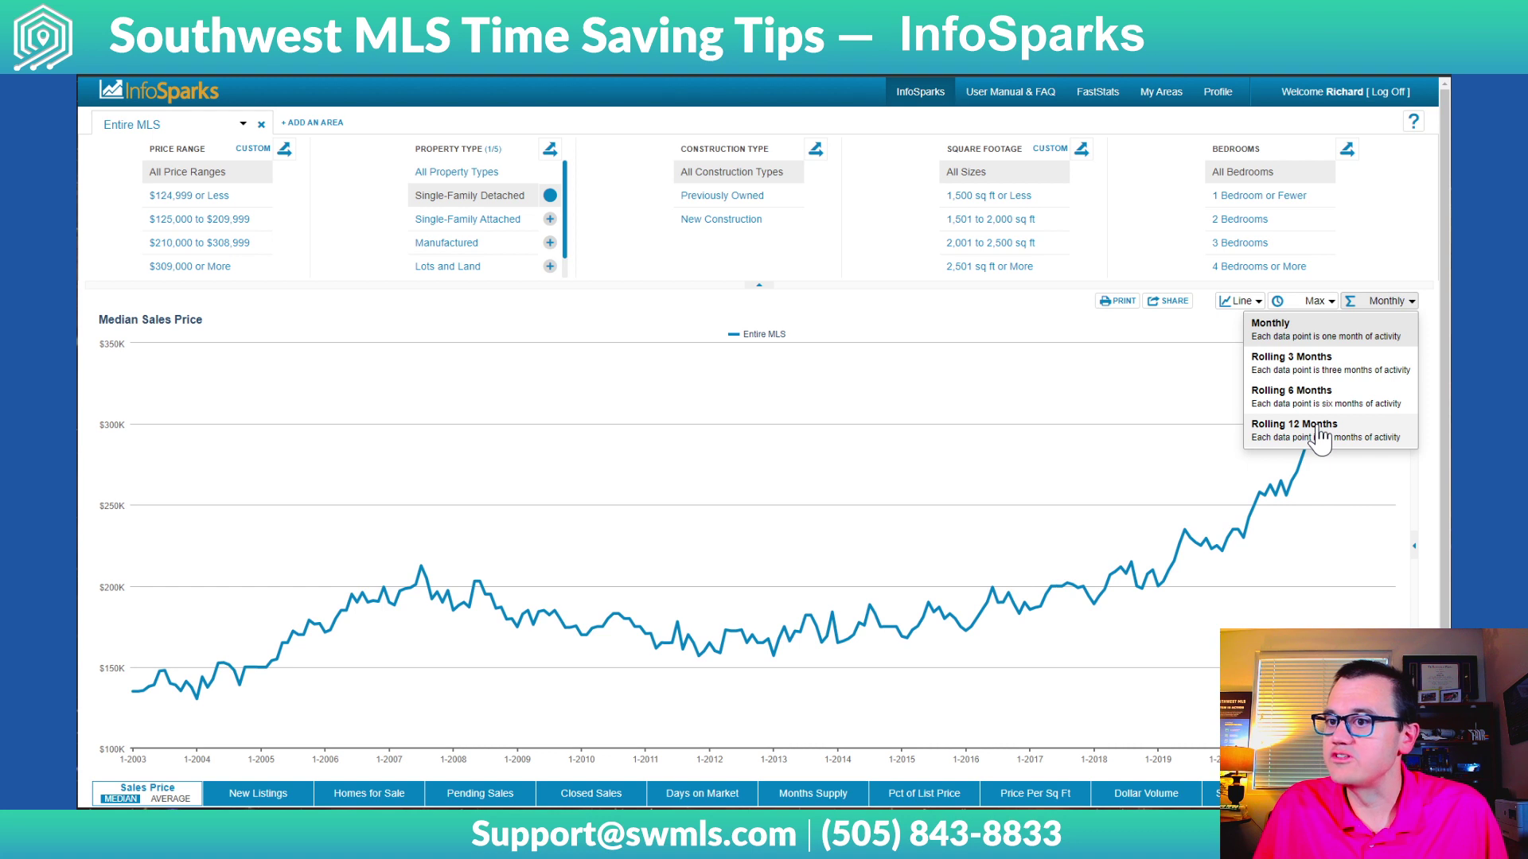
Step: Preview median sales price as a bar chart with its year spans, then switch back to a line chart
{"action": "left_click", "coordinate": [1247, 303]}
{"action": "left_click", "coordinate": [1246, 365]}
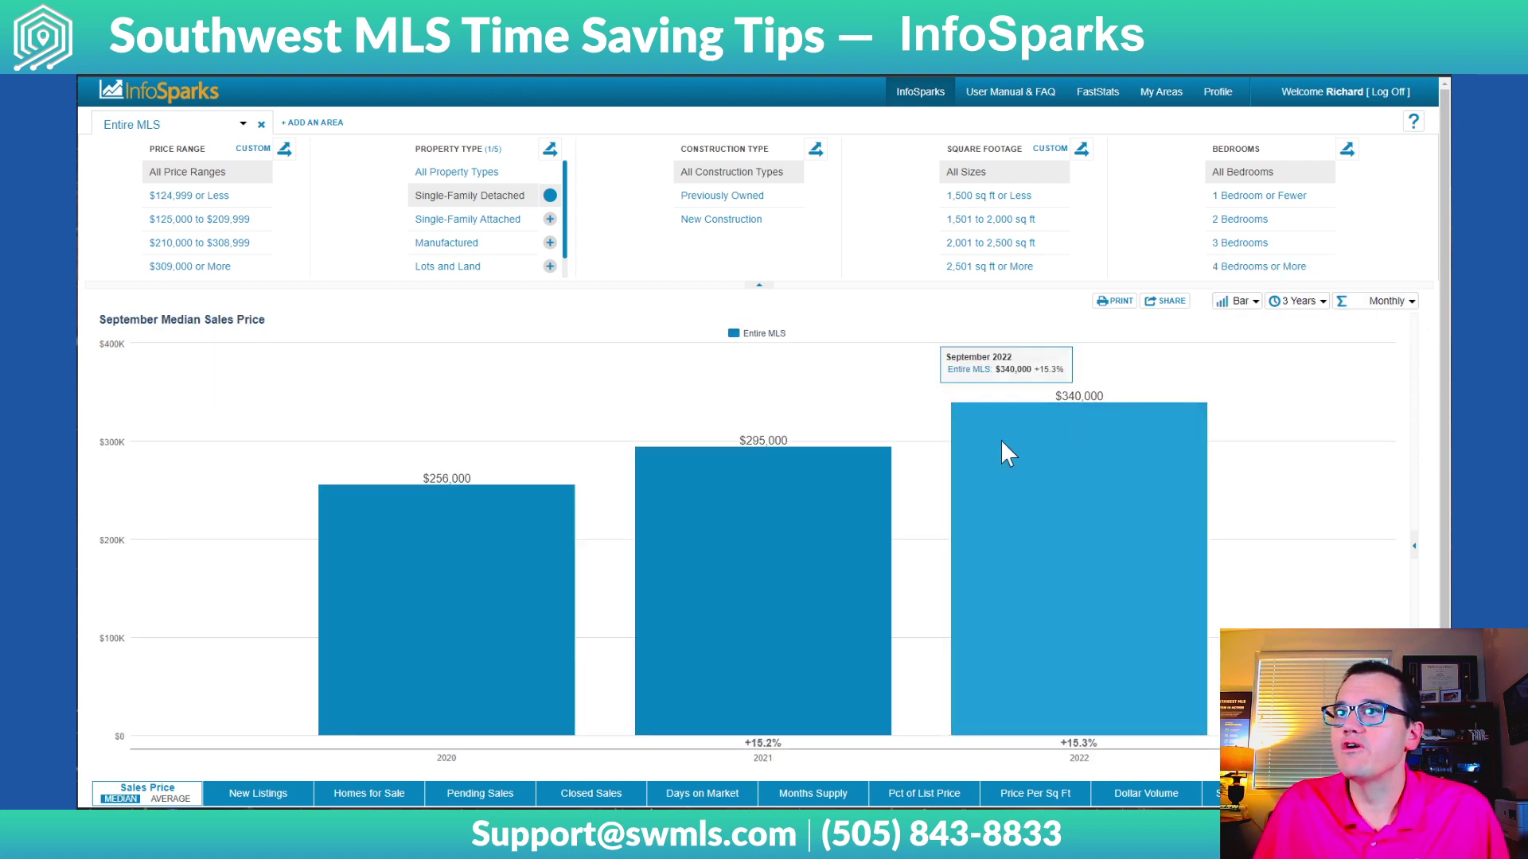
{"action": "mouse_move", "coordinate": [1064, 605]}
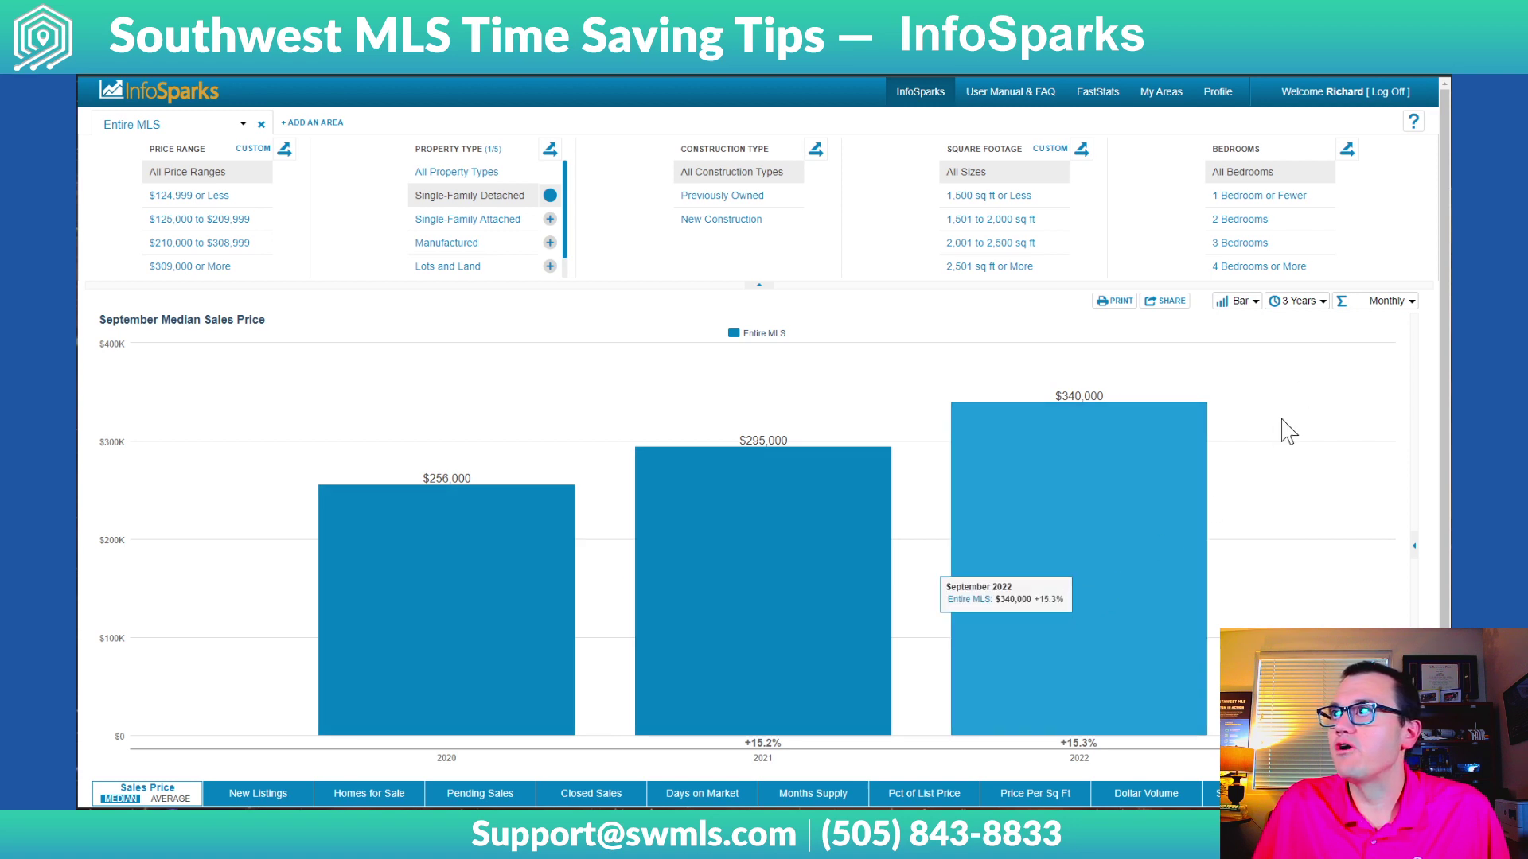
{"action": "left_click", "coordinate": [1301, 302]}
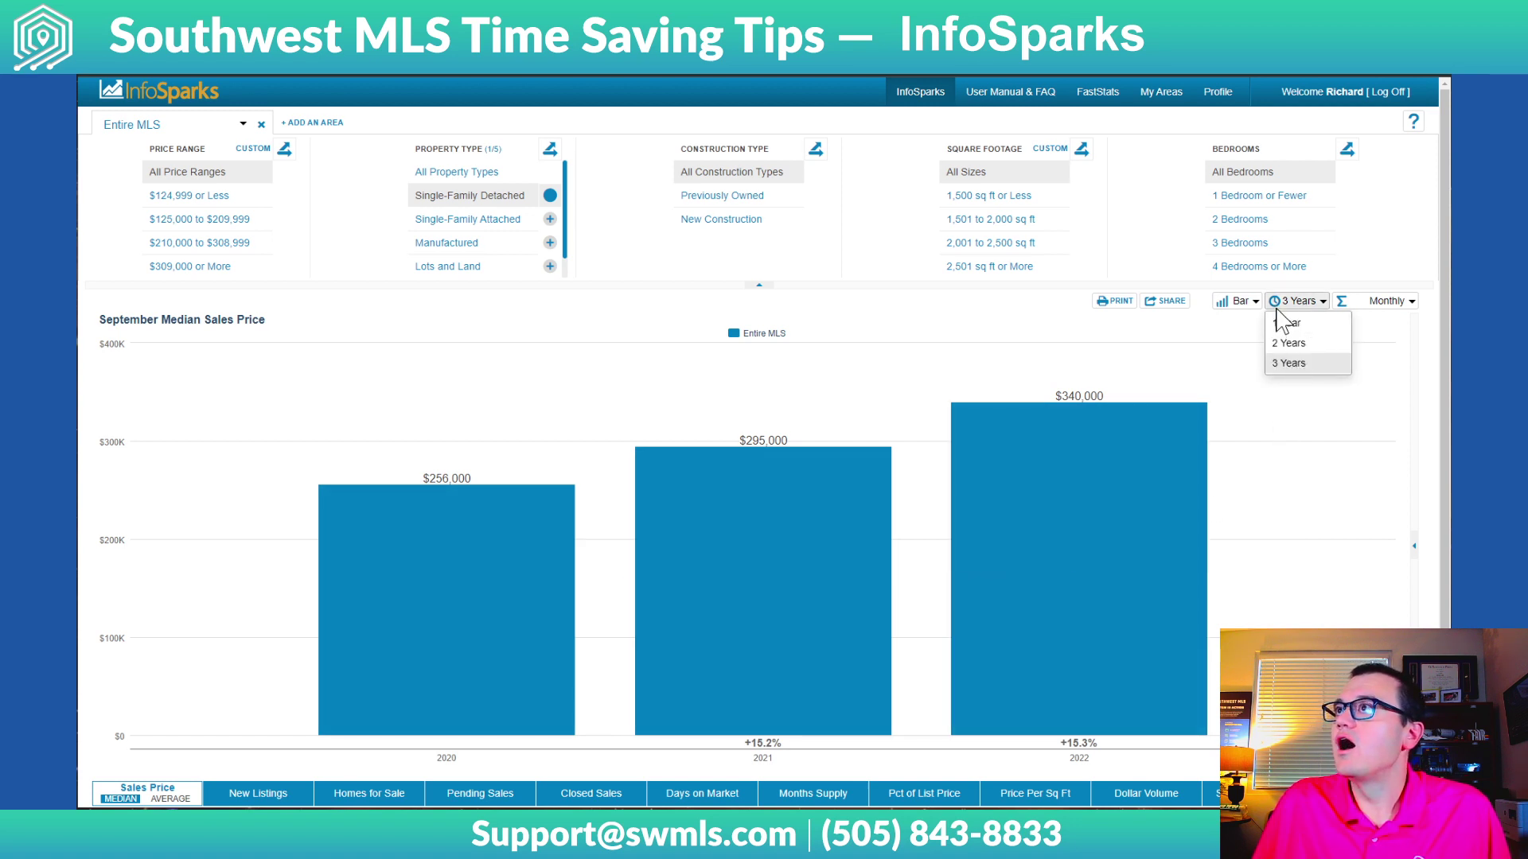
{"action": "left_click", "coordinate": [1238, 301]}
{"action": "left_click", "coordinate": [1240, 336]}
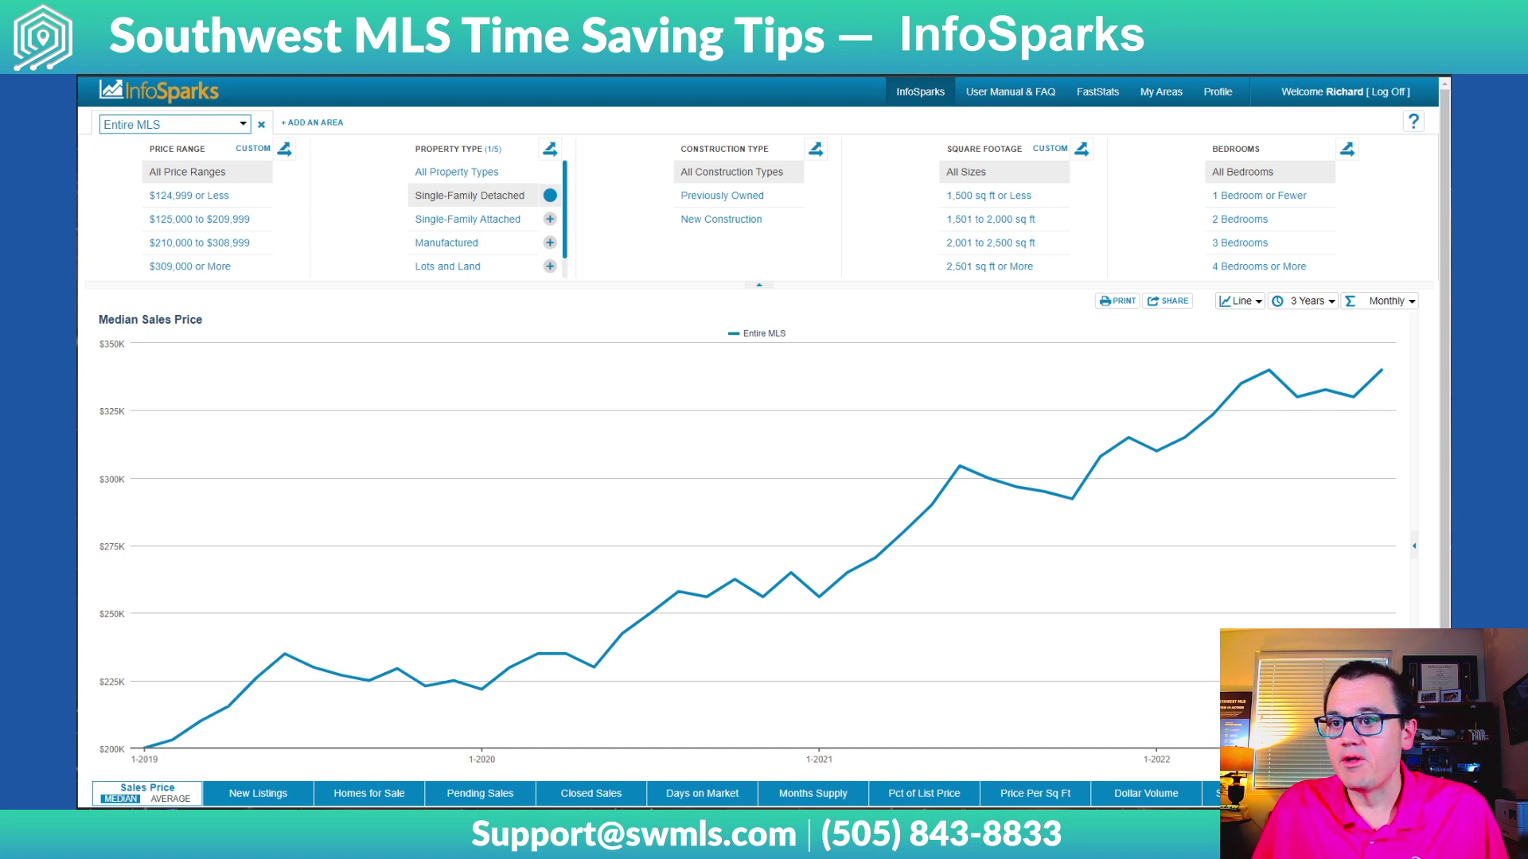
Step: Replace Entire MLS with the 20 - North ABQ Acres MLS area in the median sales price chart
{"action": "left_click", "coordinate": [242, 125]}
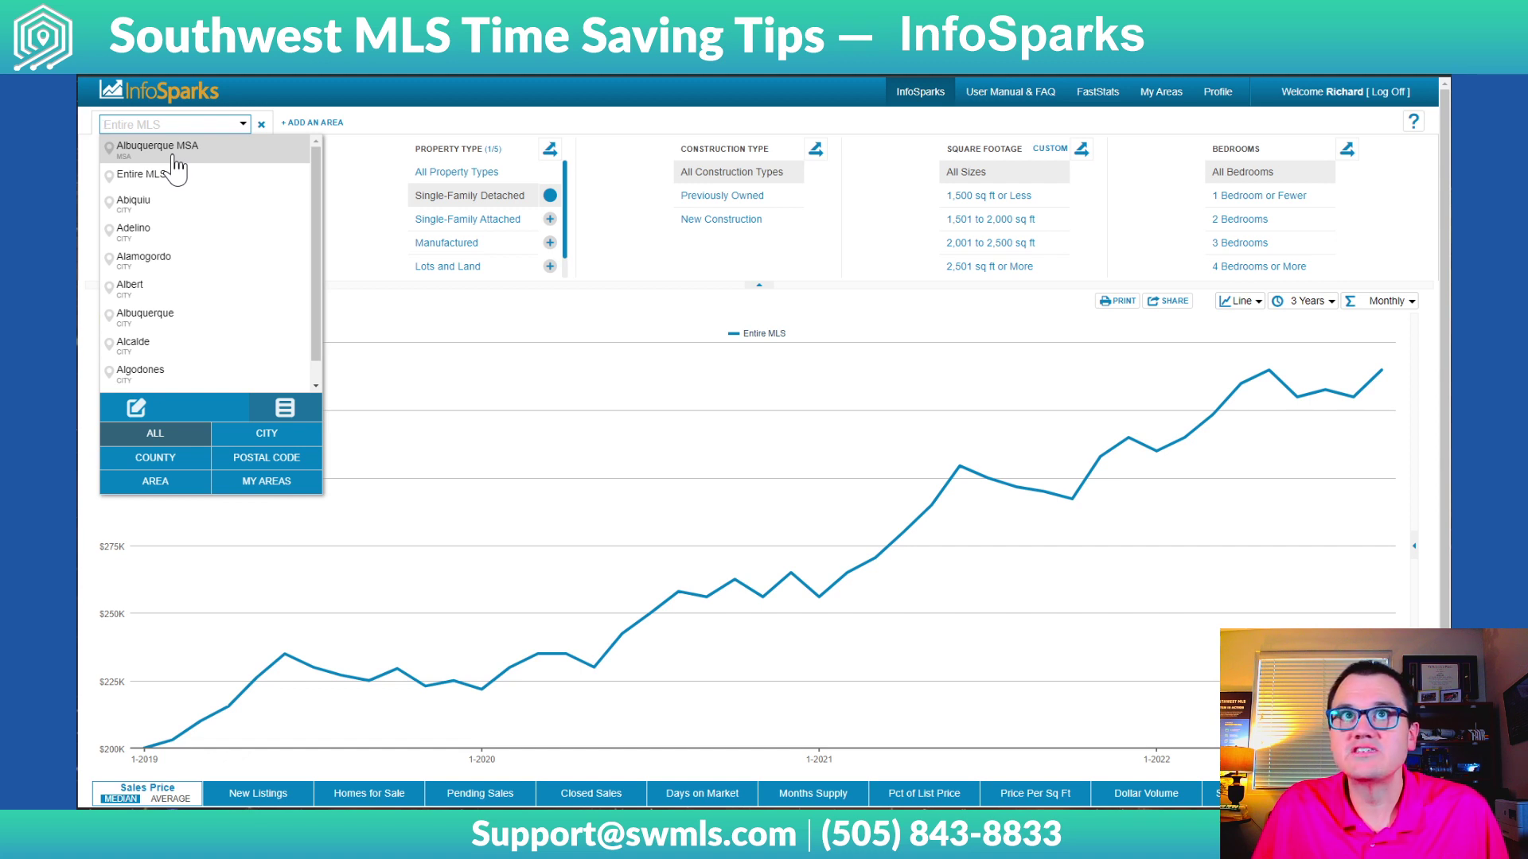
{"action": "scroll", "coordinate": [171, 223], "scroll_direction": "down", "scroll_amount": 3}
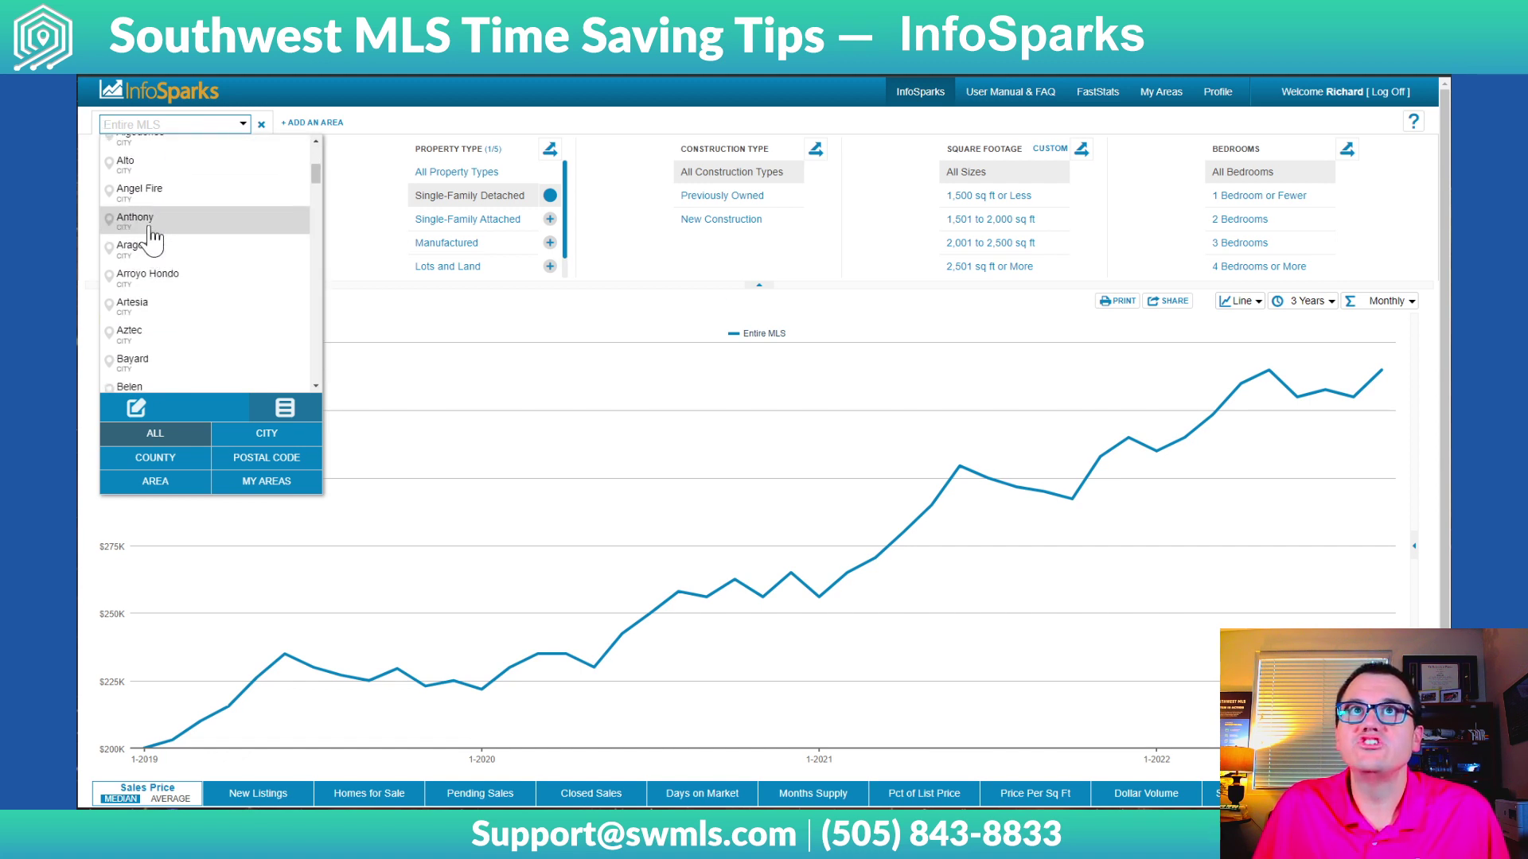
{"action": "left_click_drag", "start_coordinate": [314, 173], "coordinate": [314, 374]}
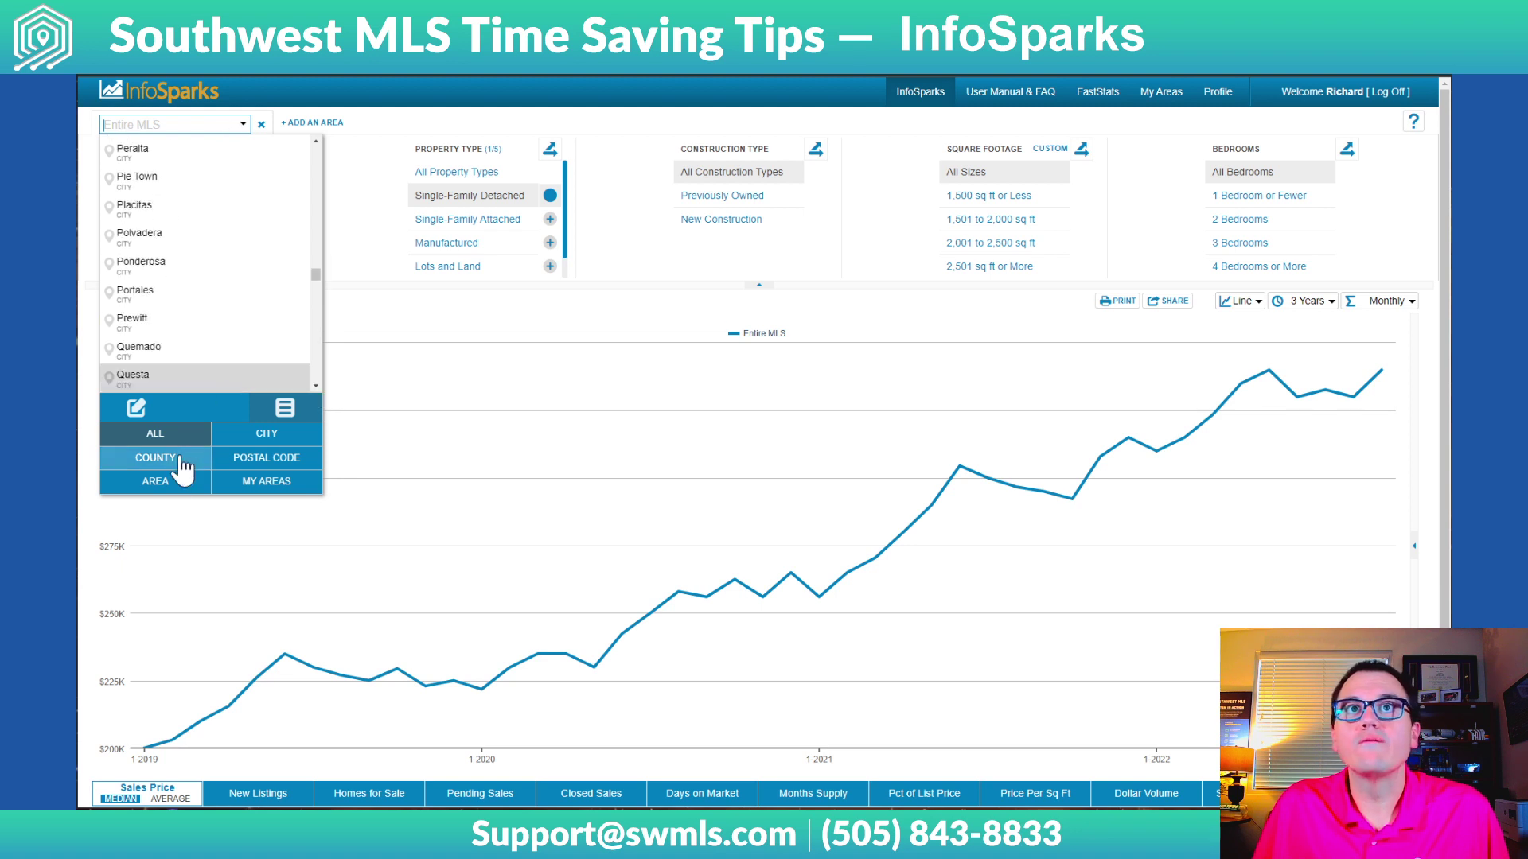
{"action": "left_click", "coordinate": [156, 482]}
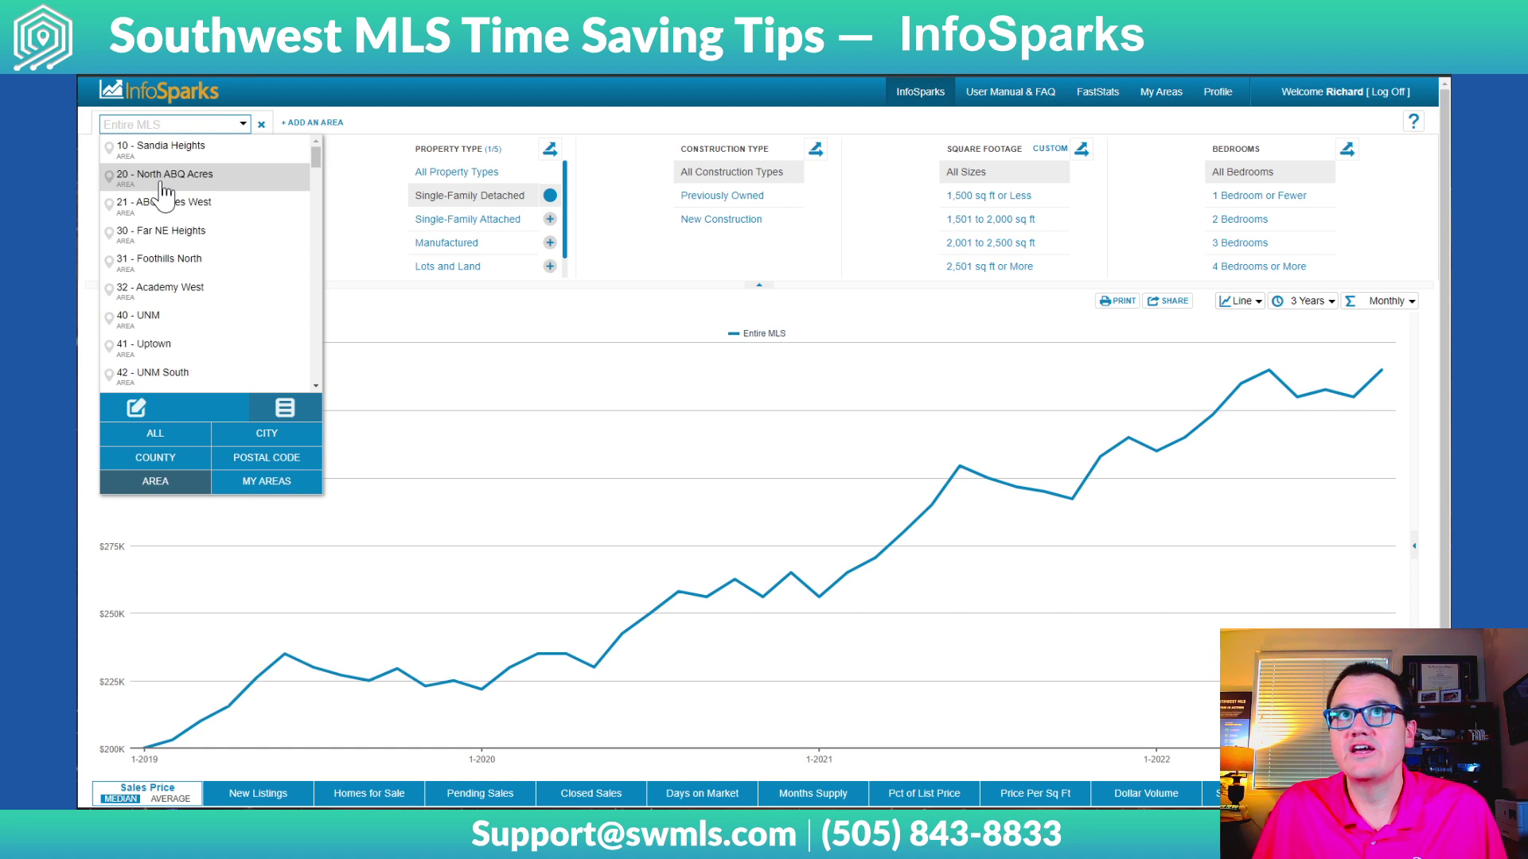
{"action": "left_click", "coordinate": [164, 176]}
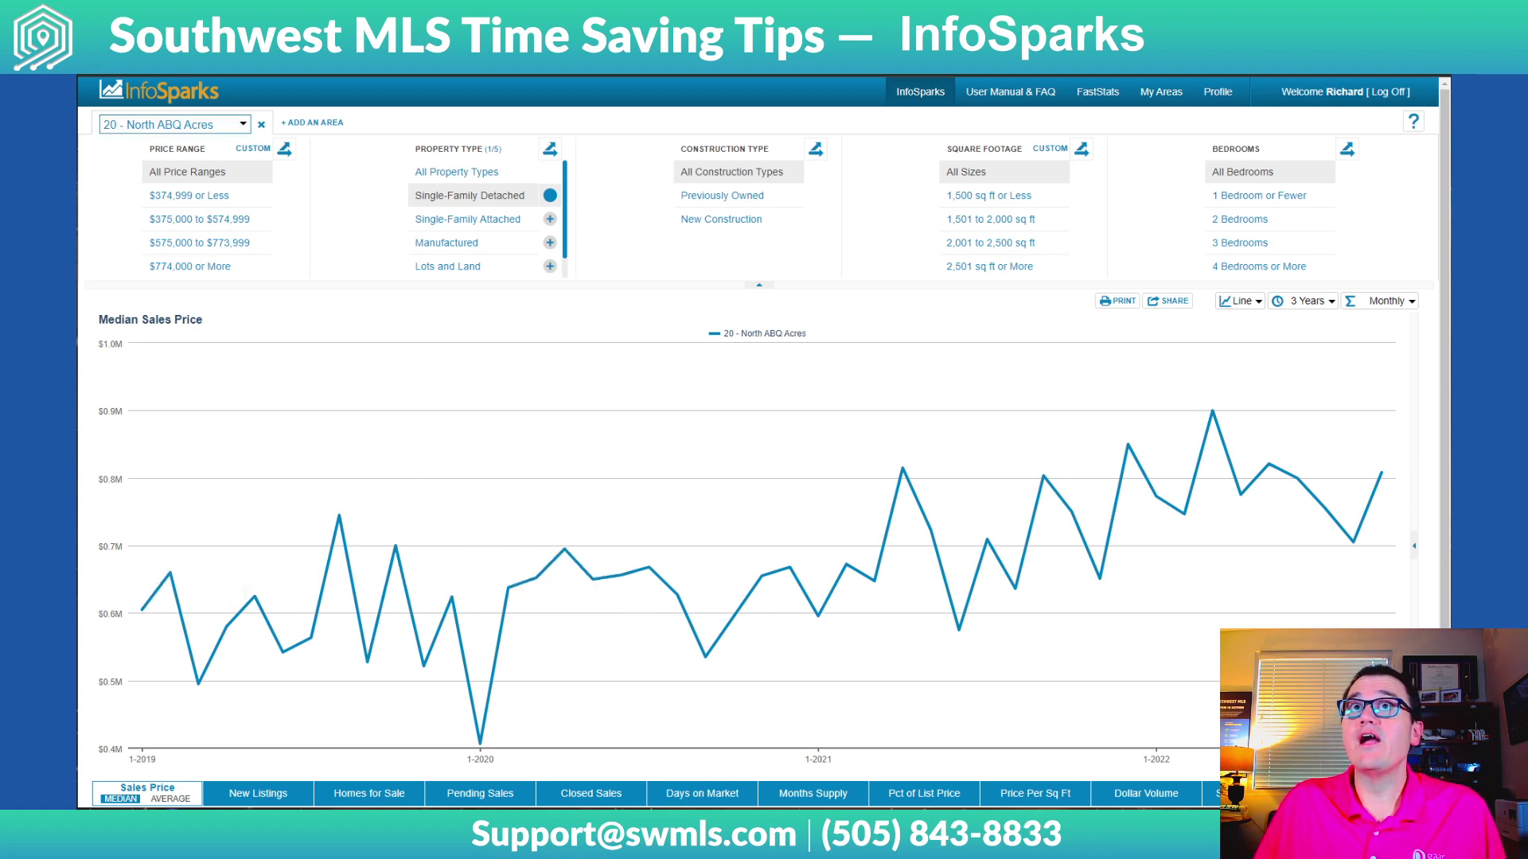
Step: Add 10 - Sandia Heights and Entire MLS as extra comparison lines beside 20 - North ABQ Acres
{"action": "left_click", "coordinate": [326, 127]}
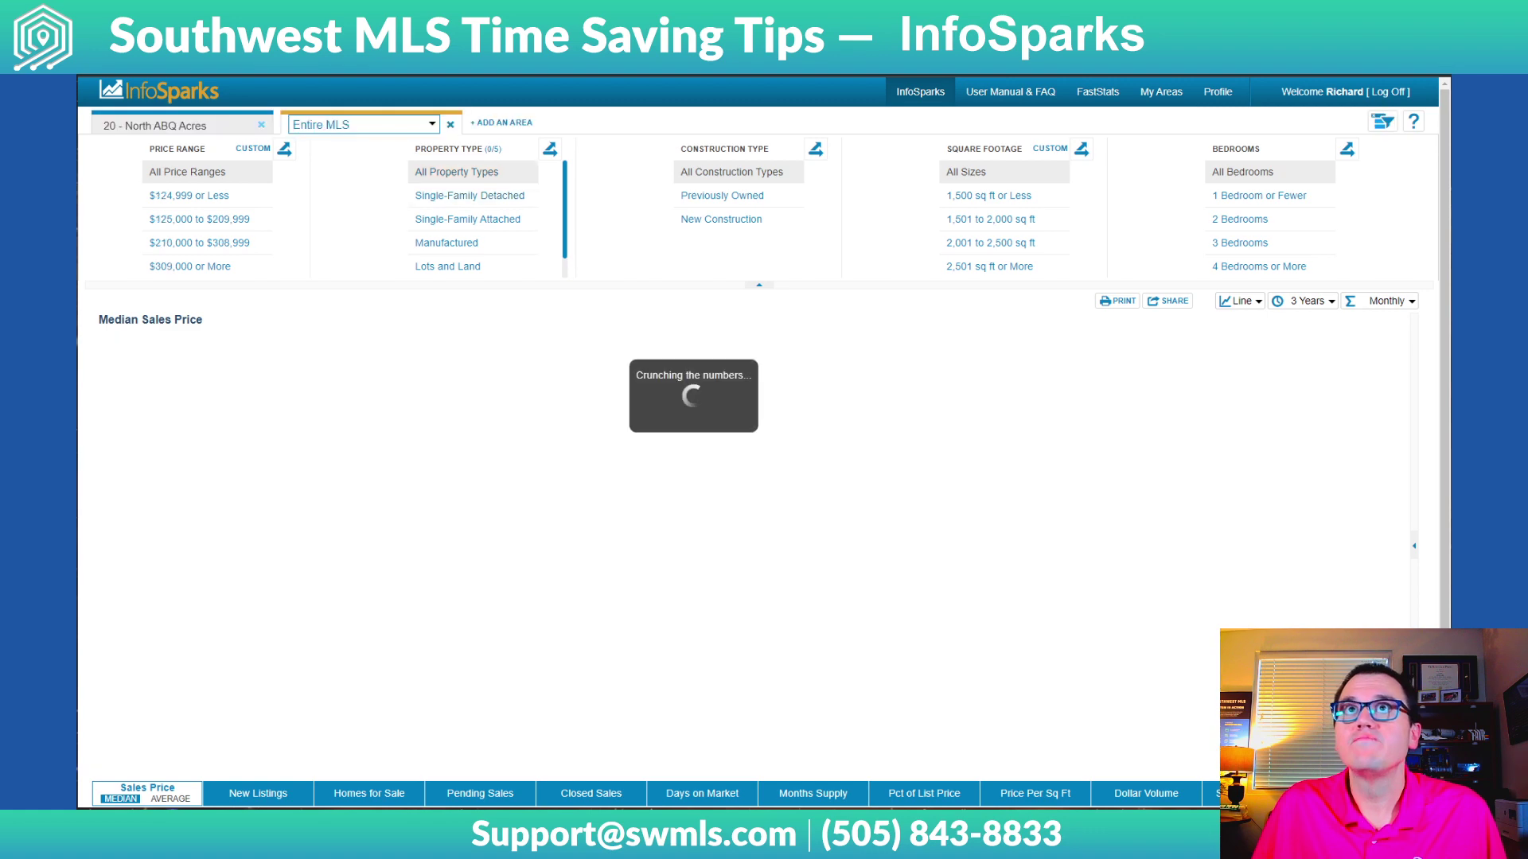
{"action": "left_click", "coordinate": [432, 125]}
{"action": "left_click", "coordinate": [344, 480]}
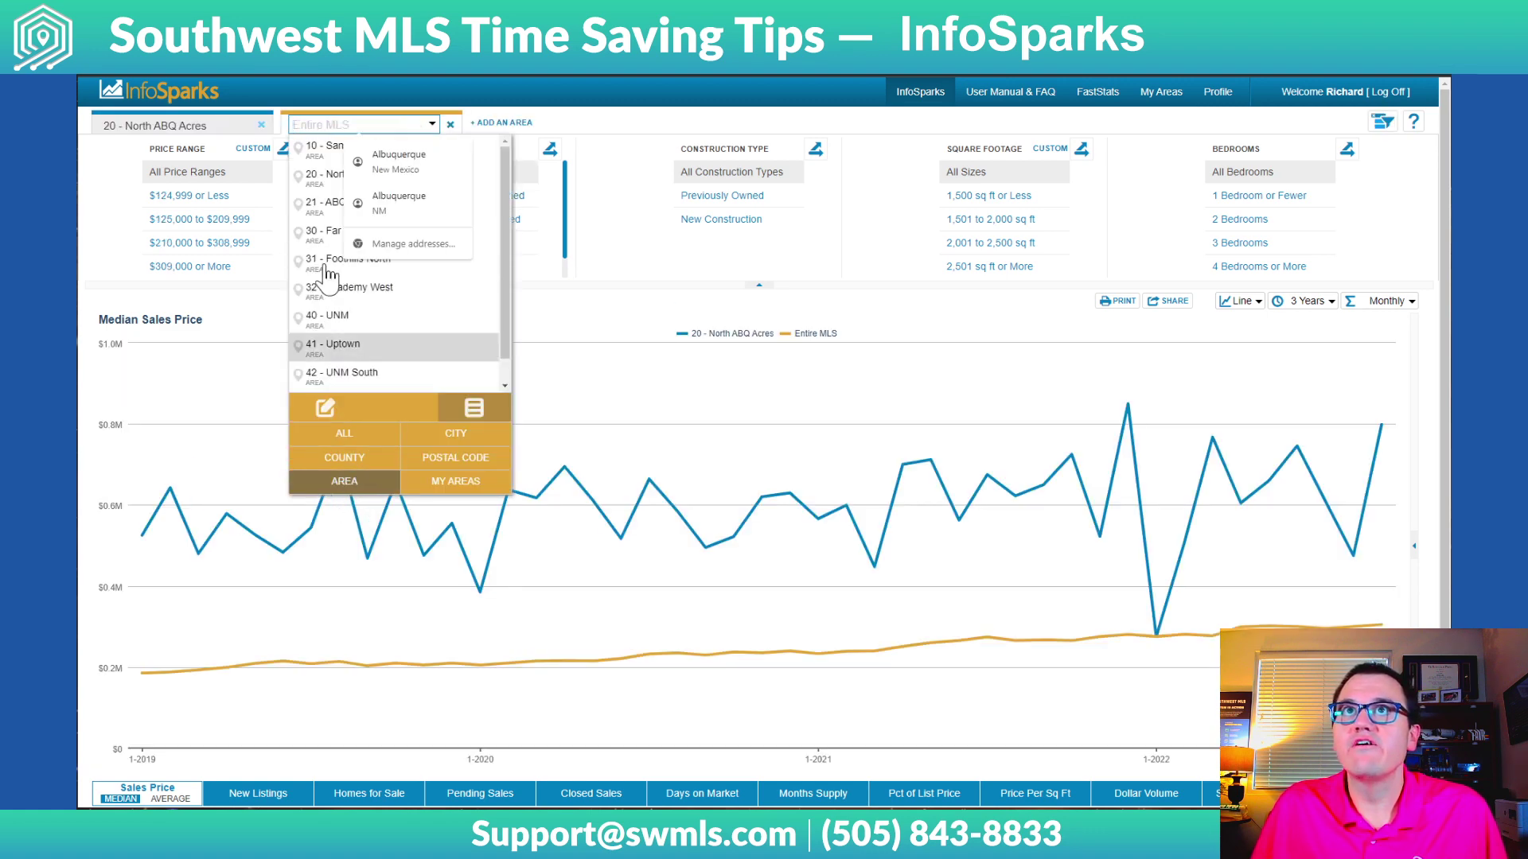
{"action": "left_click", "coordinate": [322, 148]}
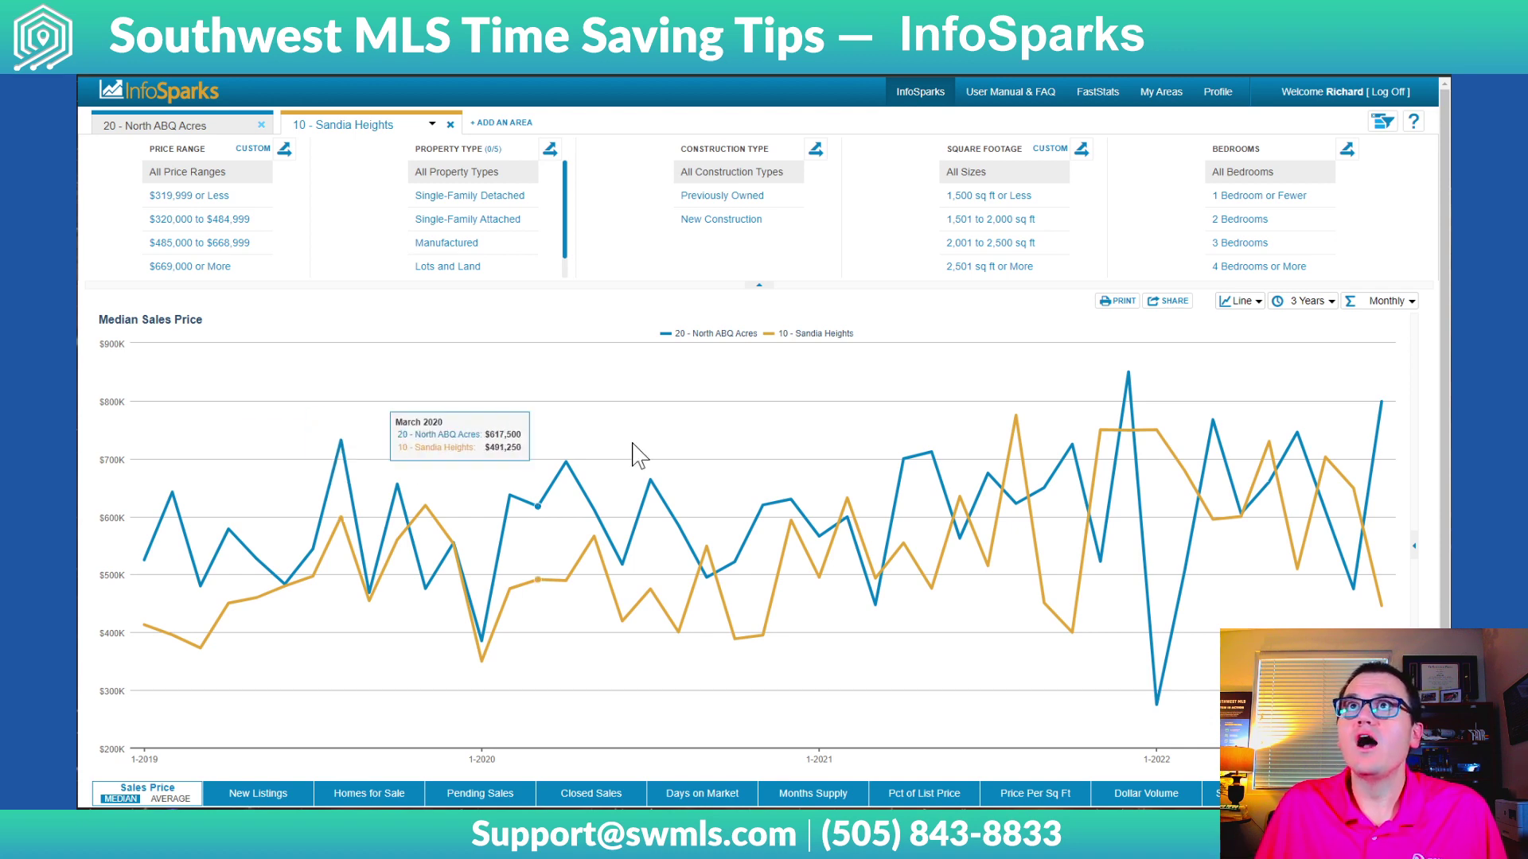
{"action": "left_click", "coordinate": [502, 122]}
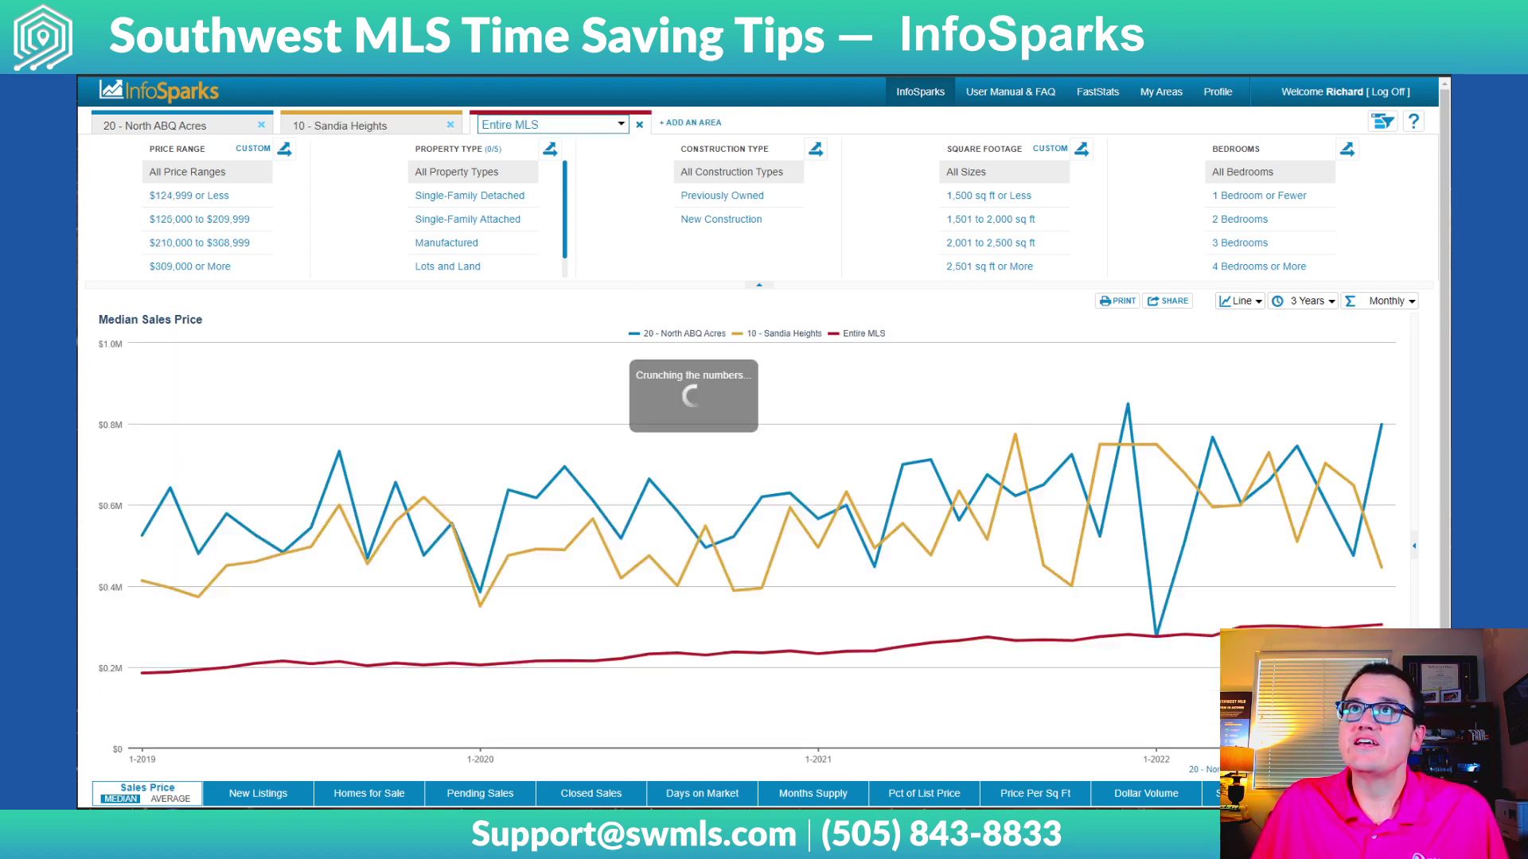
Step: Choose Draw Area from the area list and confirm moving to the My Areas map page
{"action": "left_click", "coordinate": [621, 125]}
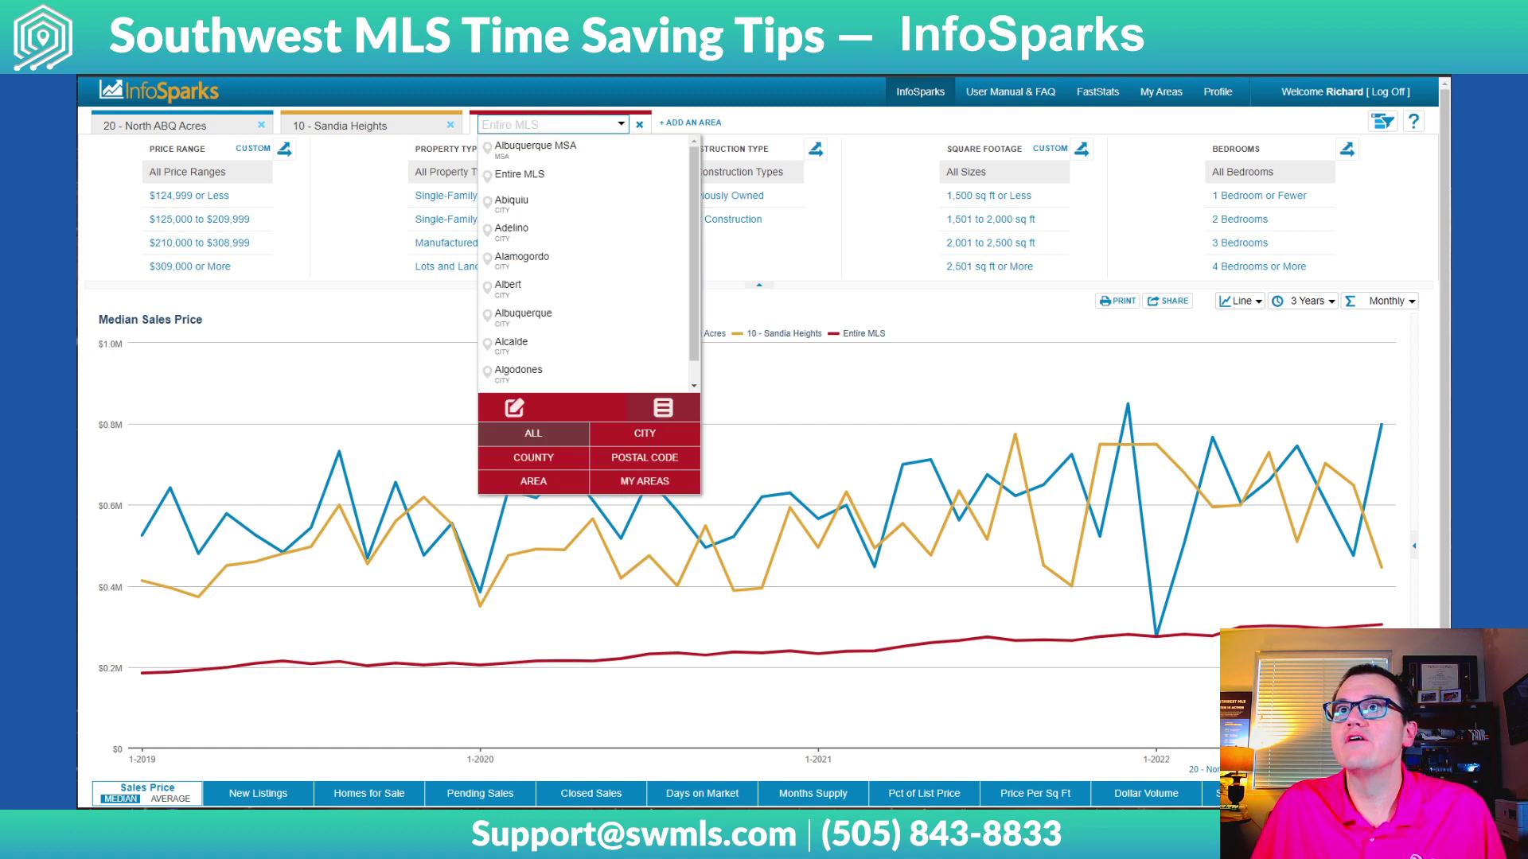
{"action": "left_click", "coordinate": [515, 408]}
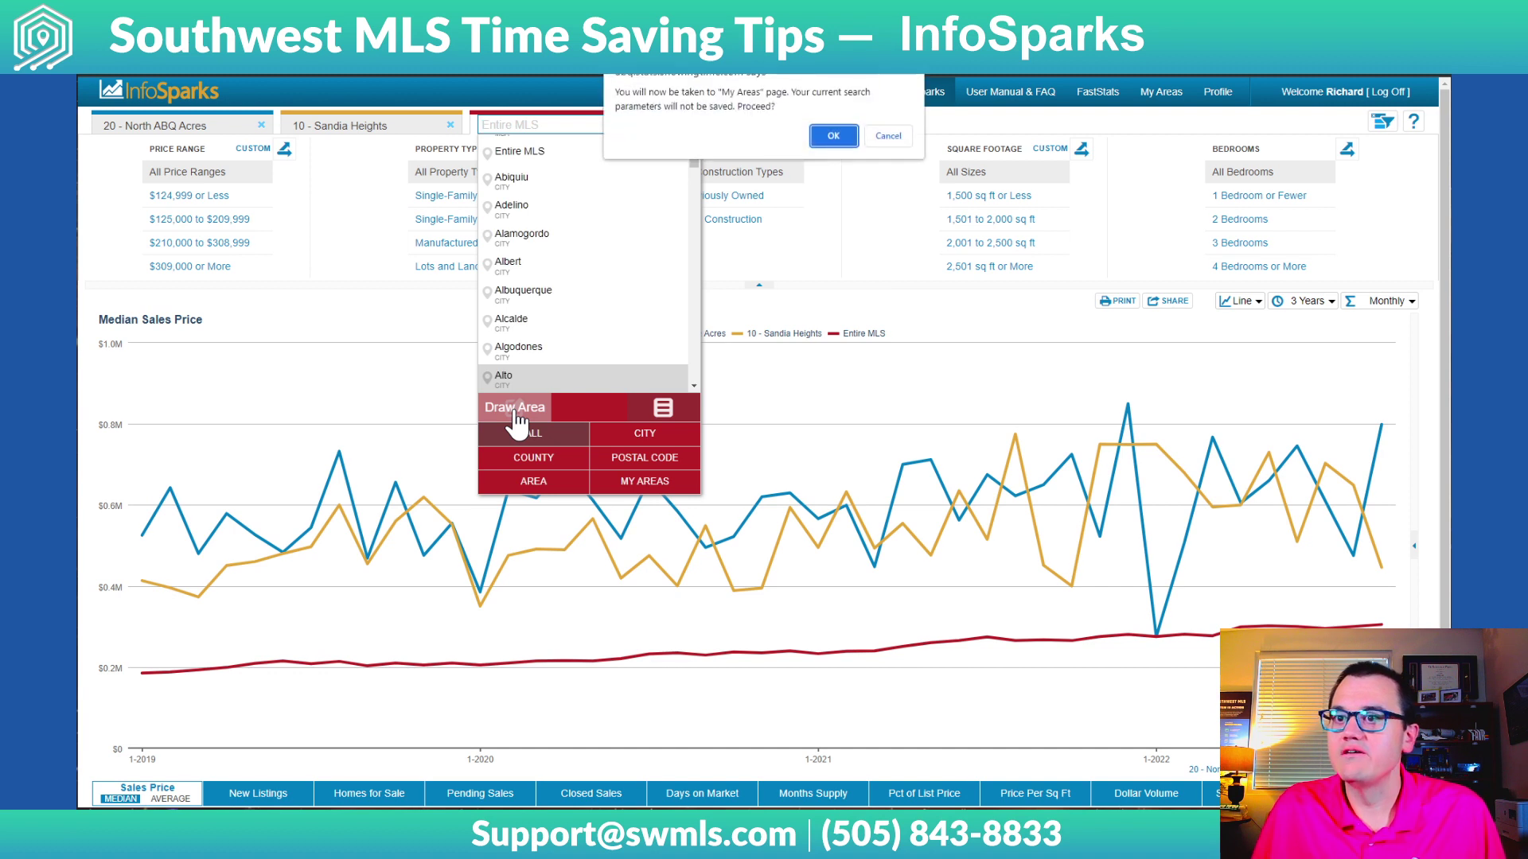
{"action": "left_click", "coordinate": [825, 143]}
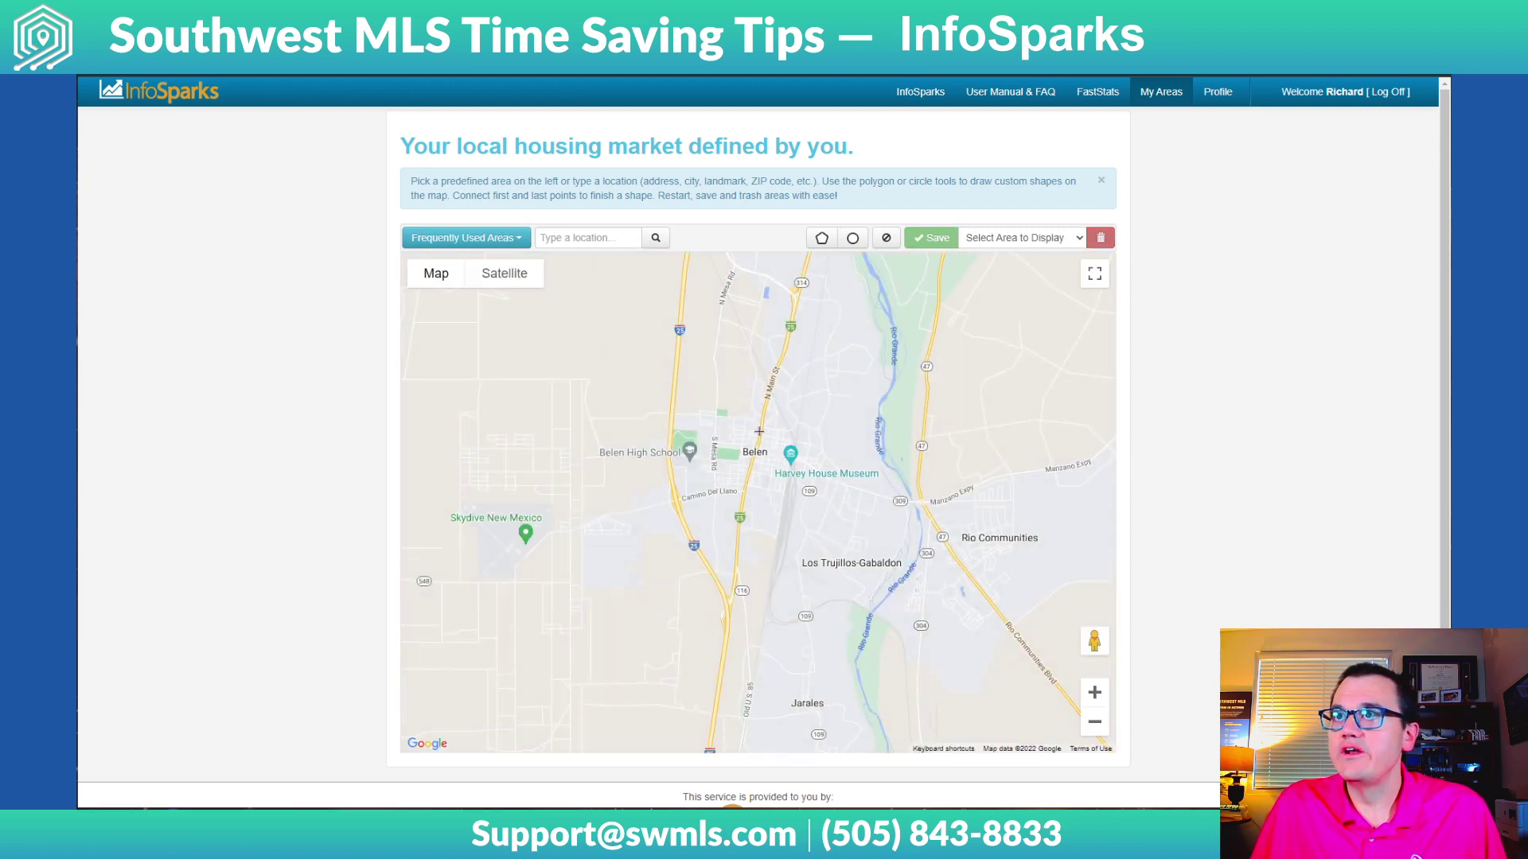
Step: Pan the map to Belen and outline a four-cornered polygon around the town centre
{"action": "scroll", "coordinate": [748, 465], "scroll_direction": "up", "scroll_amount": 2}
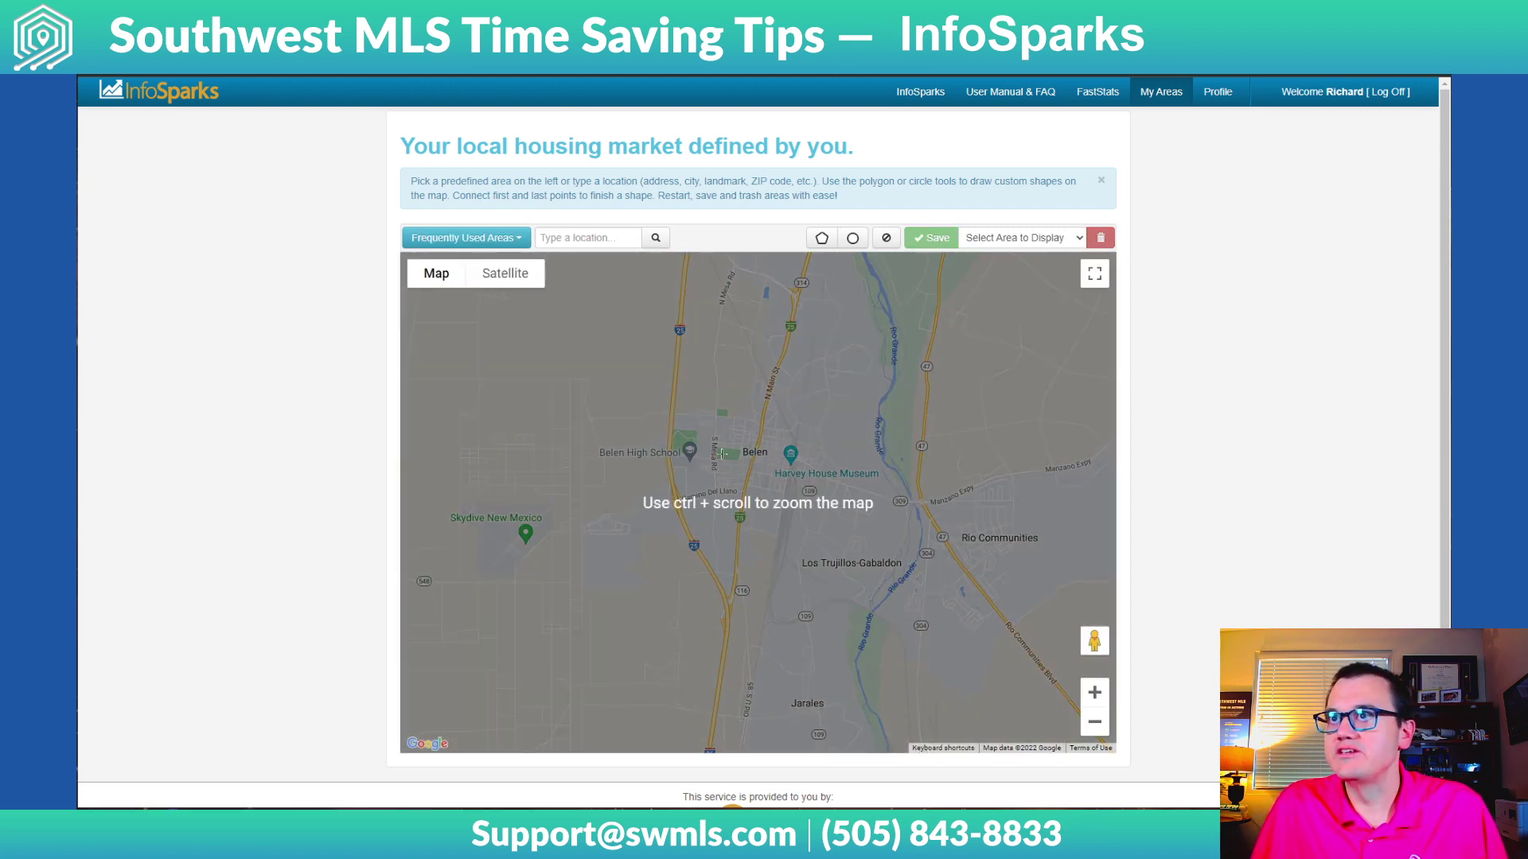
{"action": "left_click_drag", "start_coordinate": [743, 438], "coordinate": [864, 448]}
{"action": "left_click", "coordinate": [908, 452]}
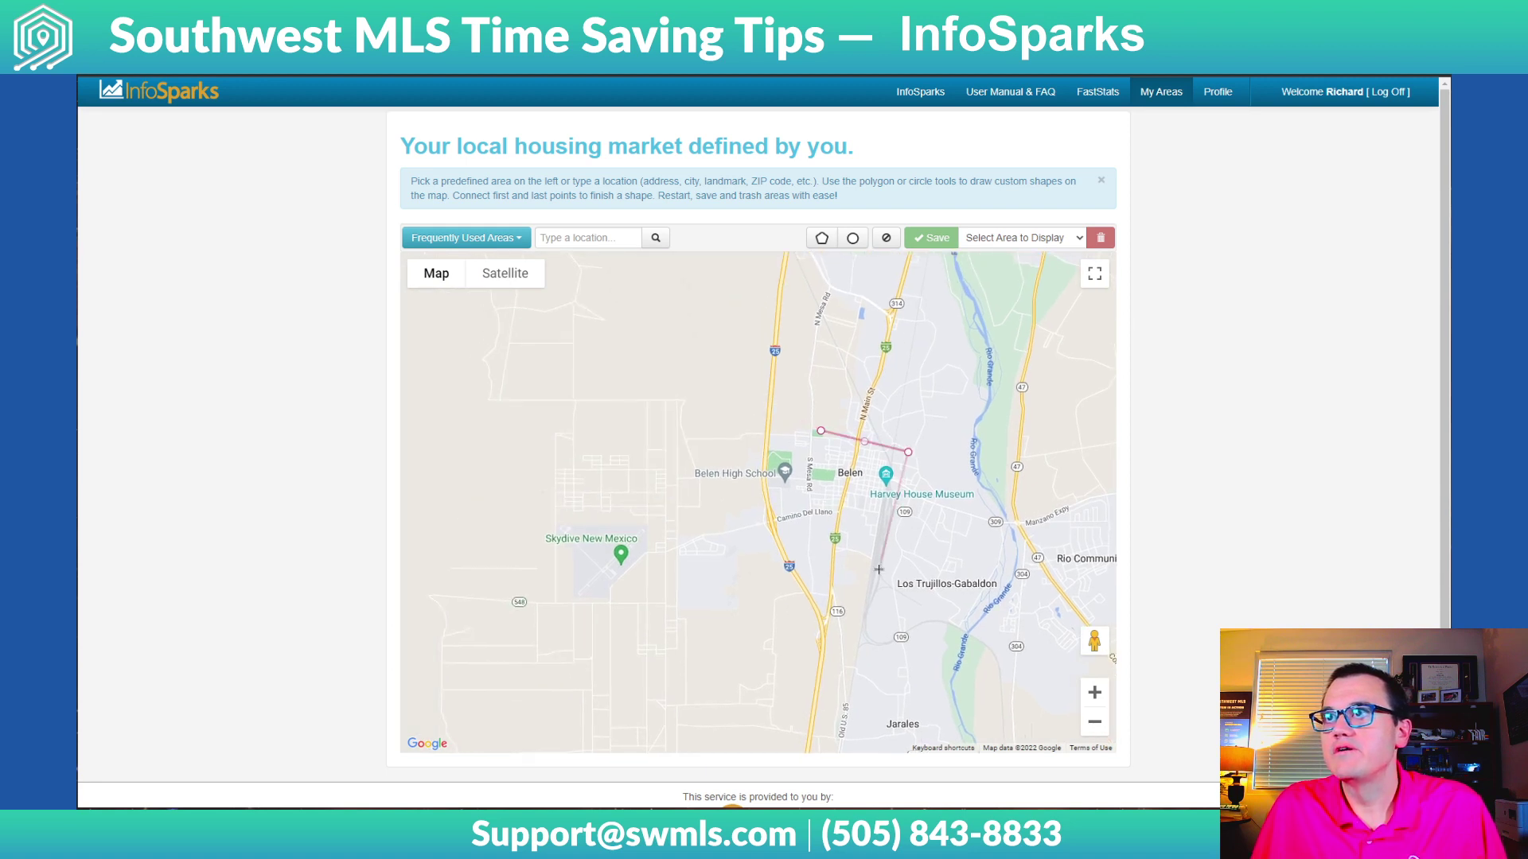
{"action": "left_click", "coordinate": [767, 535]}
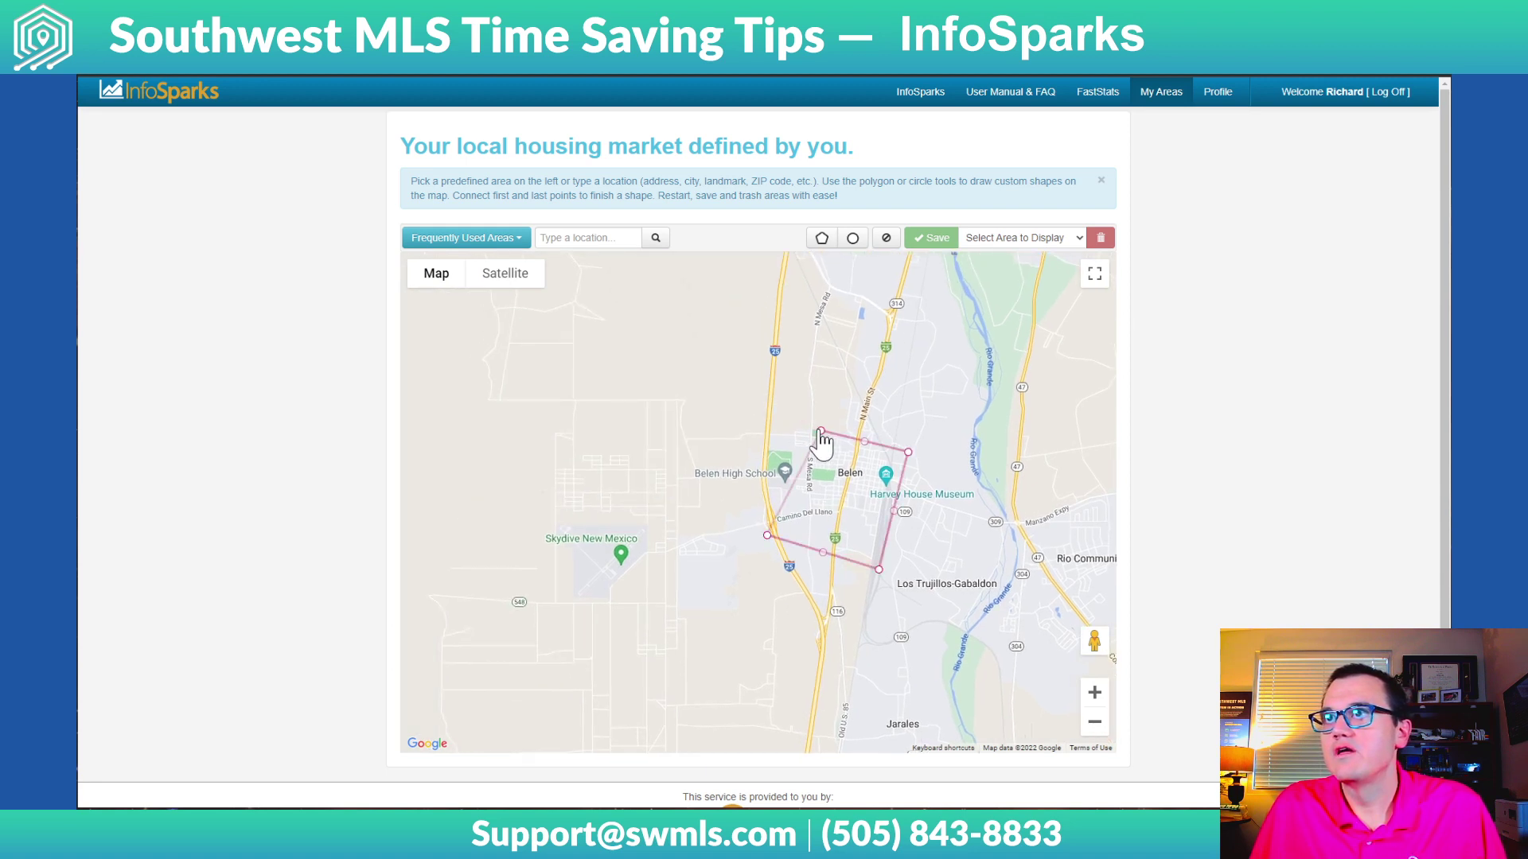
{"action": "left_click", "coordinate": [821, 430]}
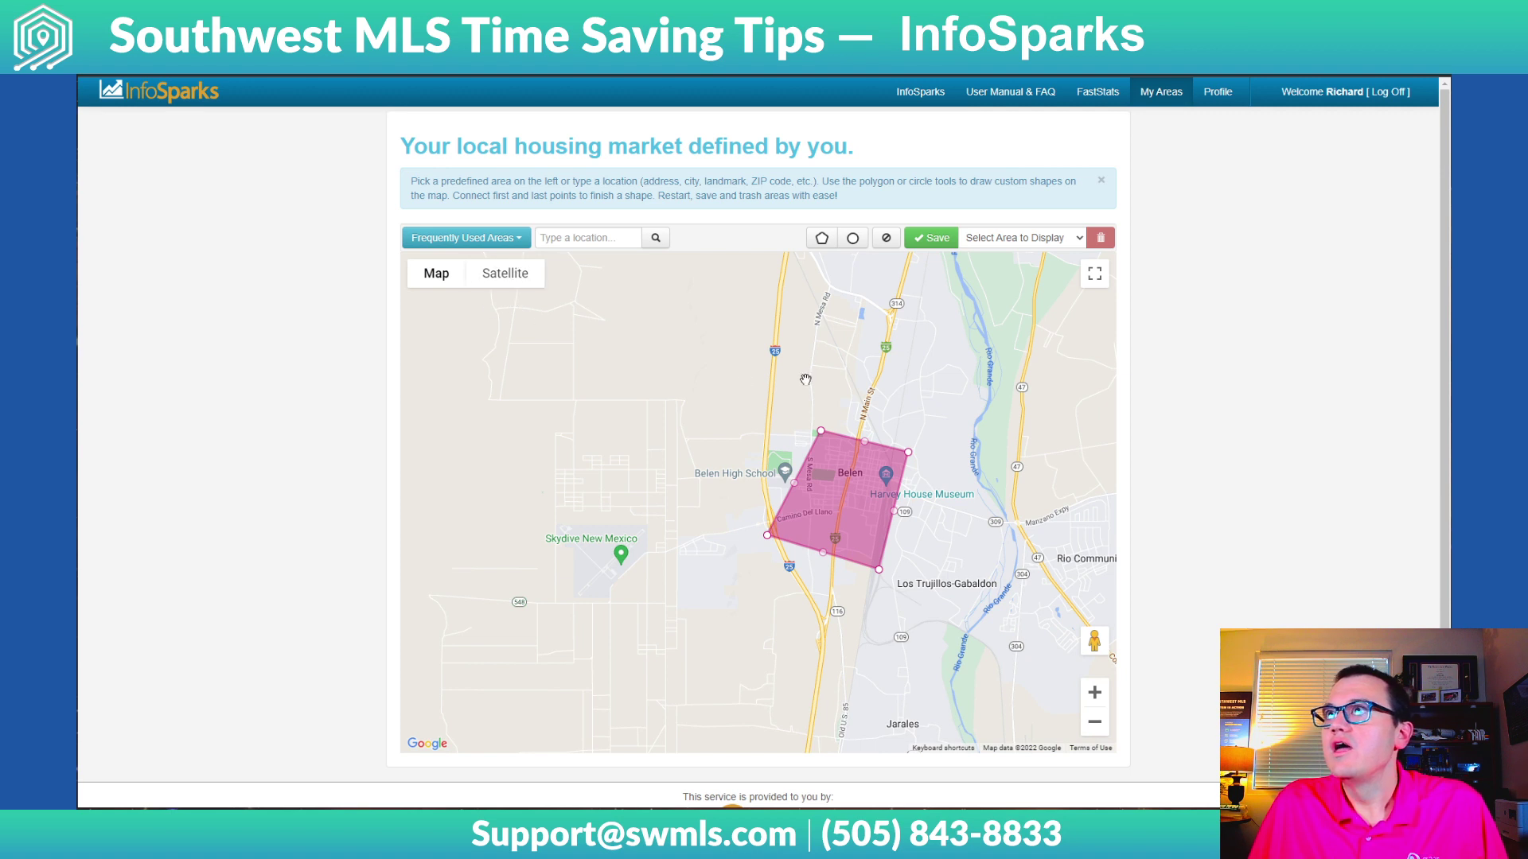
Step: Save the outline as the 2.3-square-mile area 'Belen 100522' and go back to the InfoSparks charts
{"action": "left_click", "coordinate": [938, 242]}
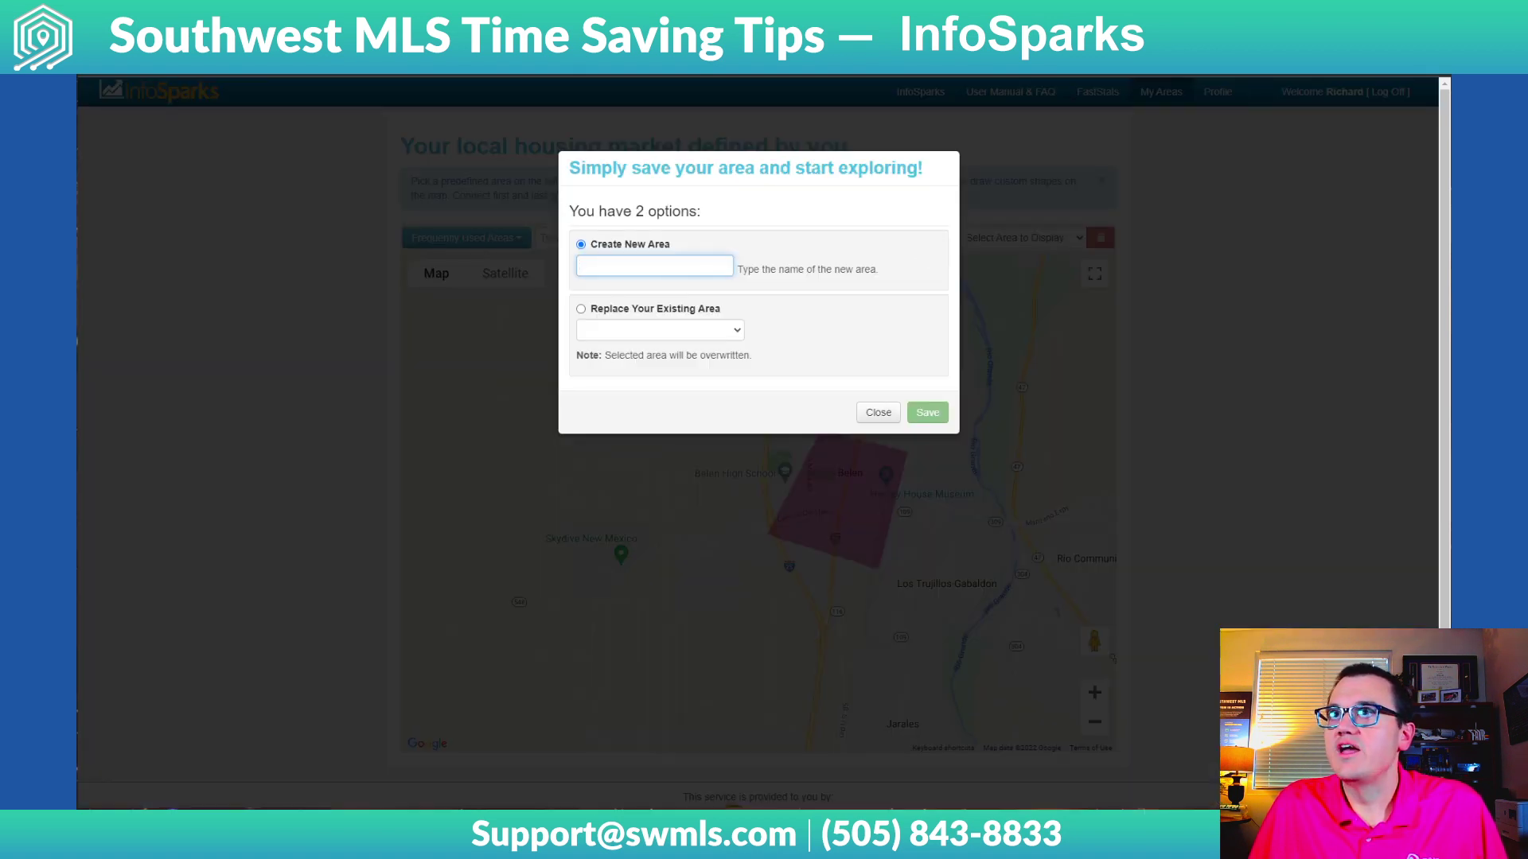
{"action": "type", "text": "Belen 100522"}
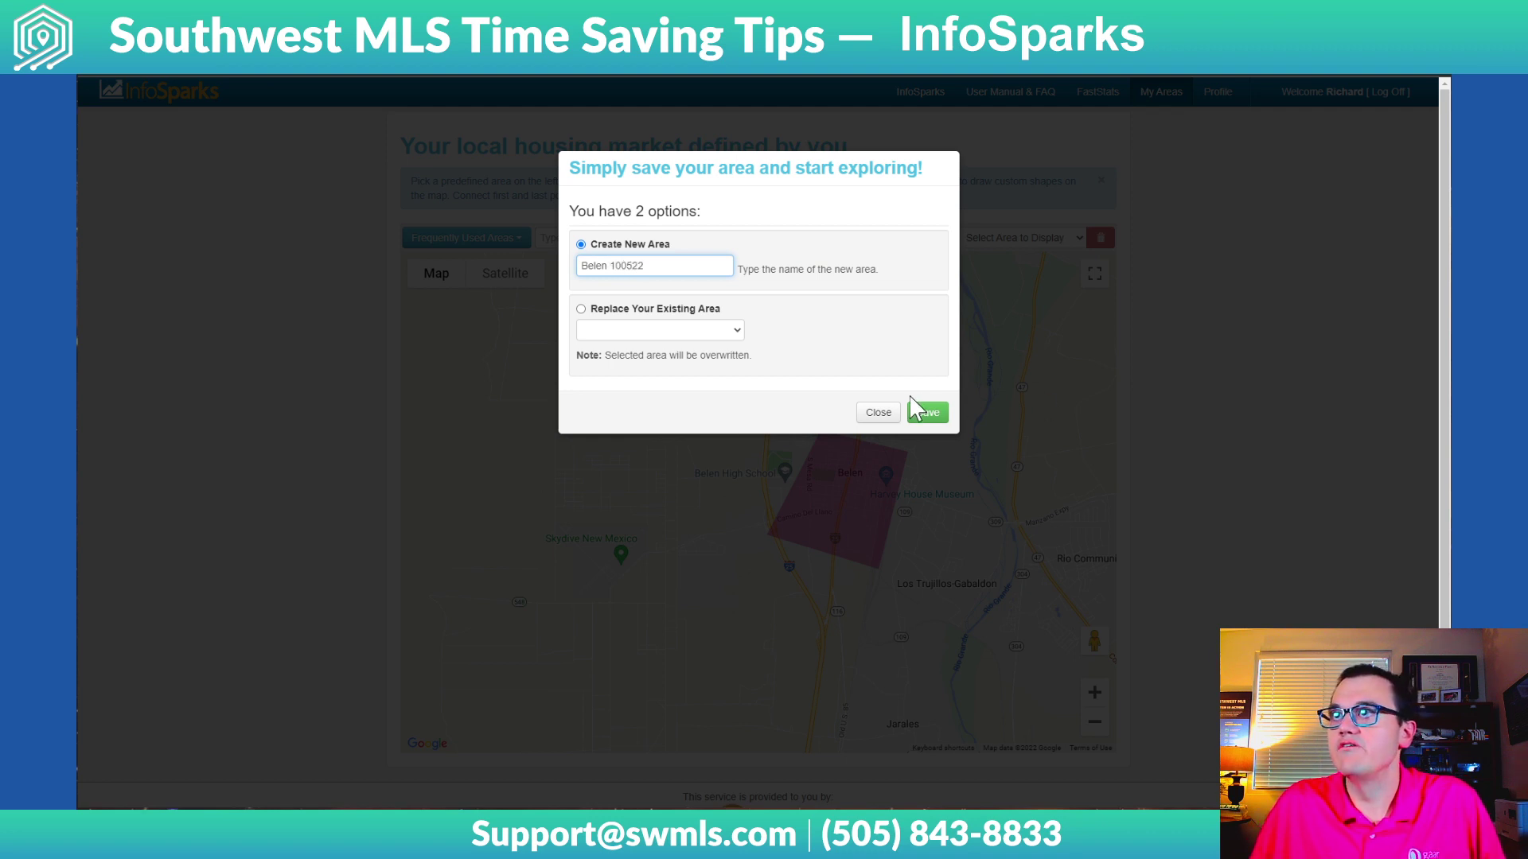
{"action": "left_click", "coordinate": [916, 411]}
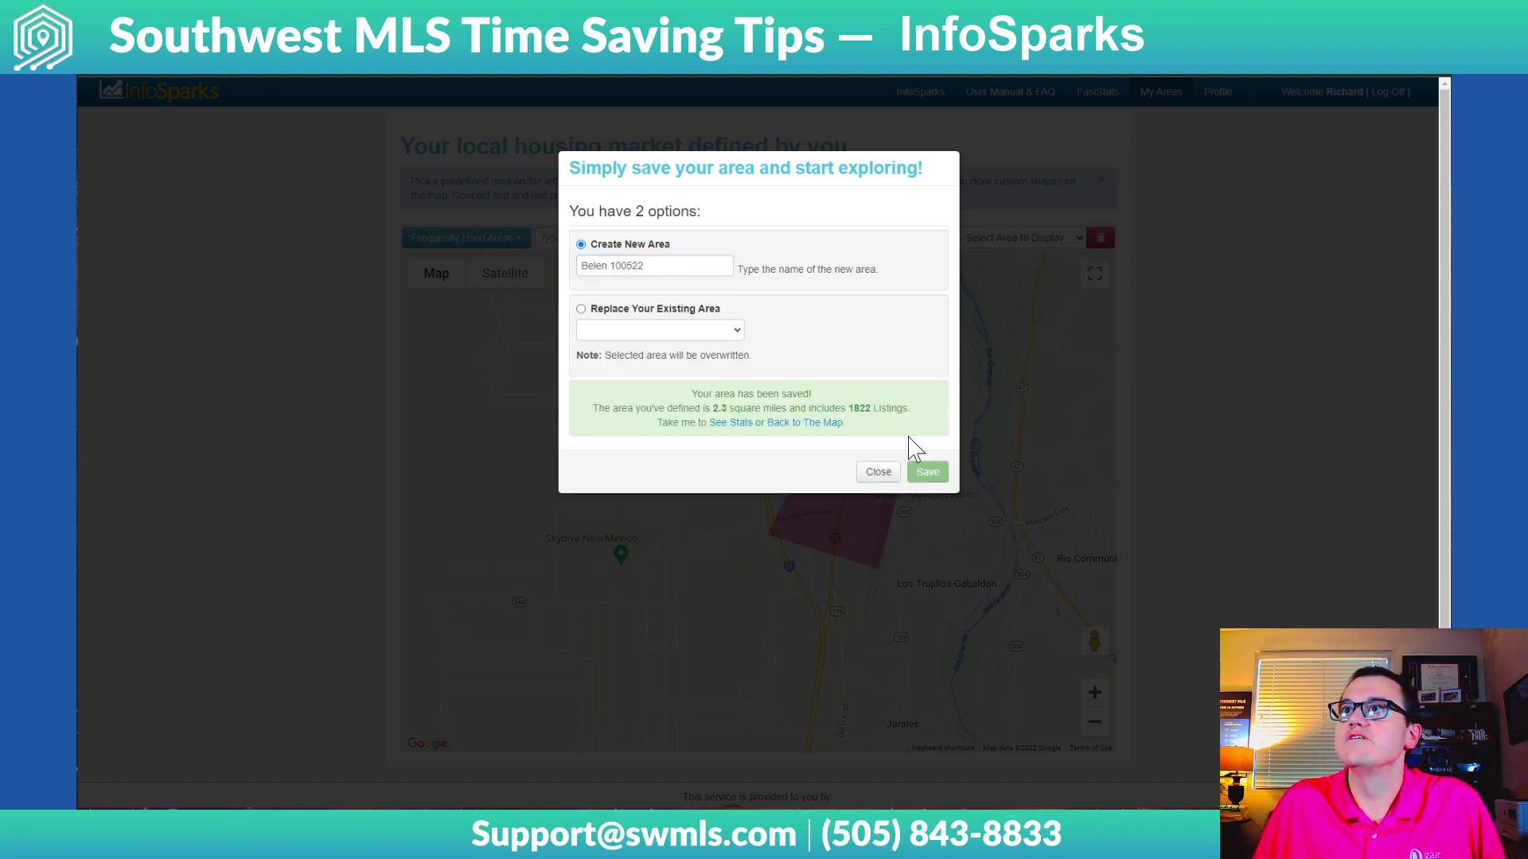
{"action": "left_click", "coordinate": [879, 472]}
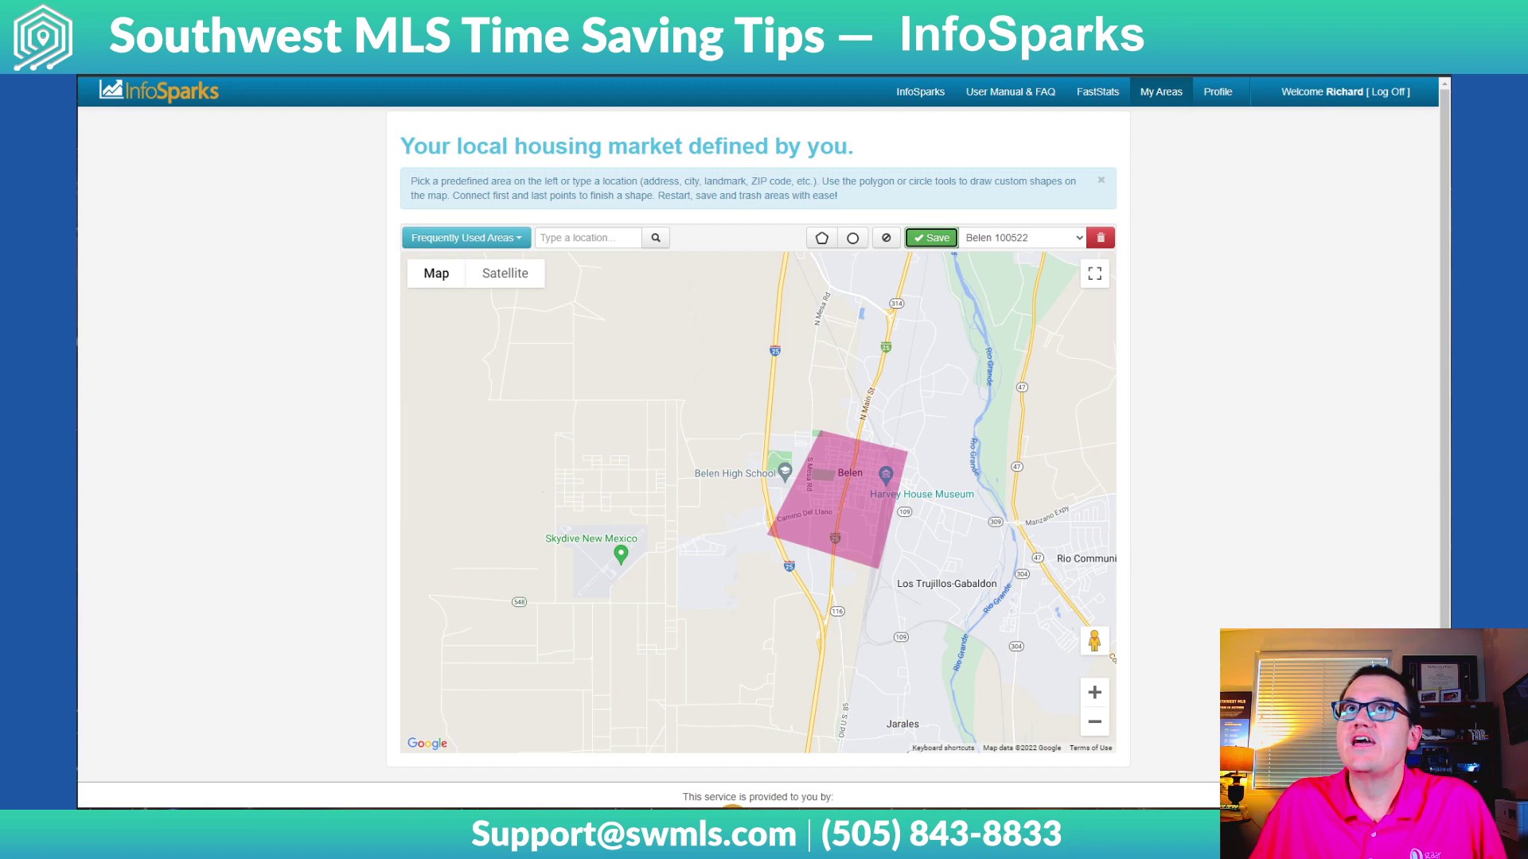
{"action": "left_click", "coordinate": [914, 95]}
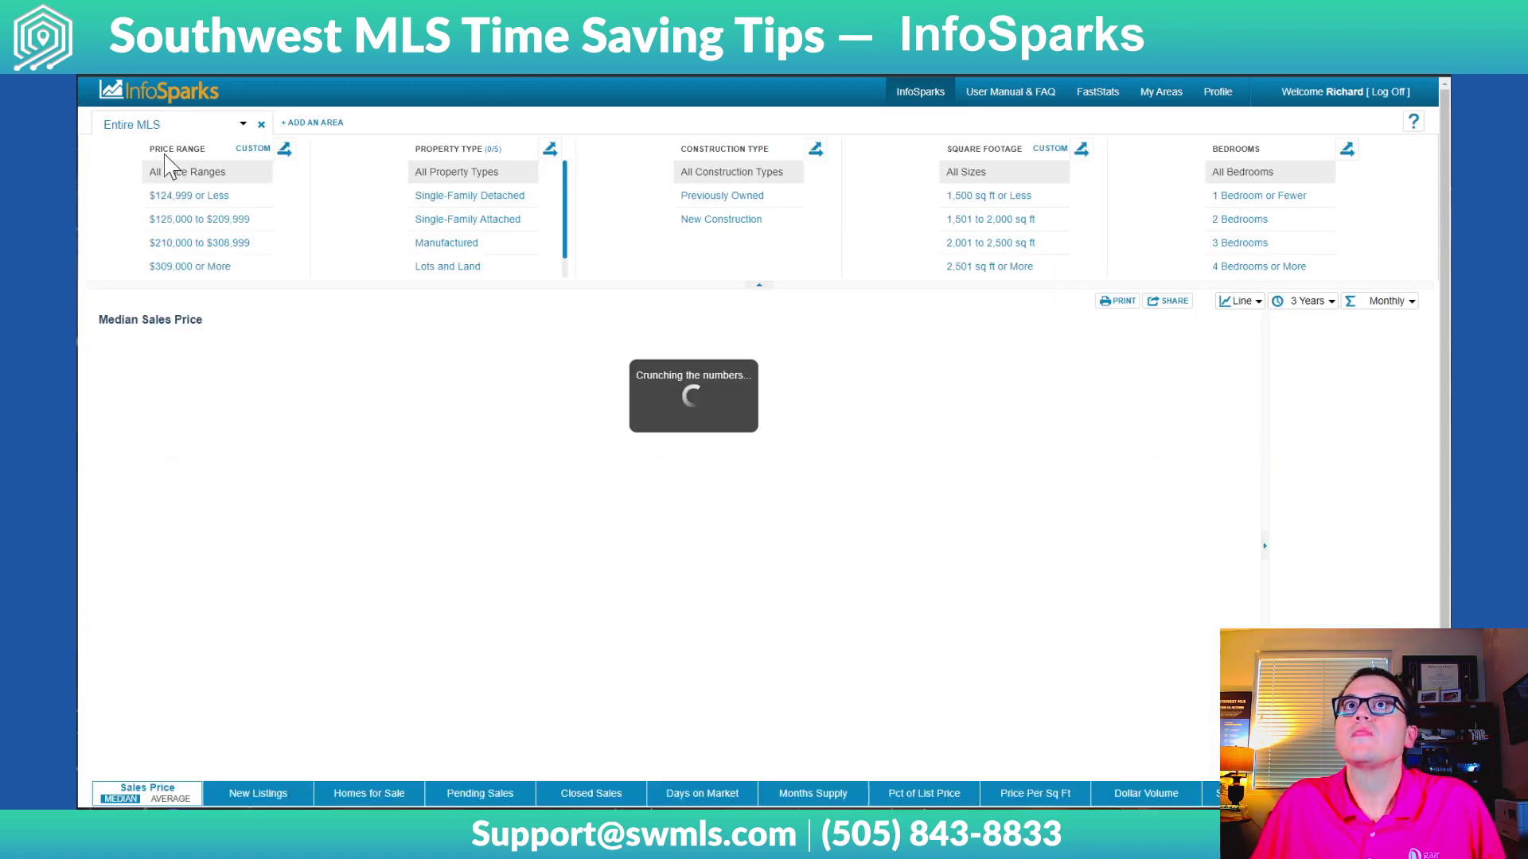
Step: Chart median sales price for the Belen 100522 My Area ($181,000), then go to FastStats
{"action": "left_click", "coordinate": [159, 124]}
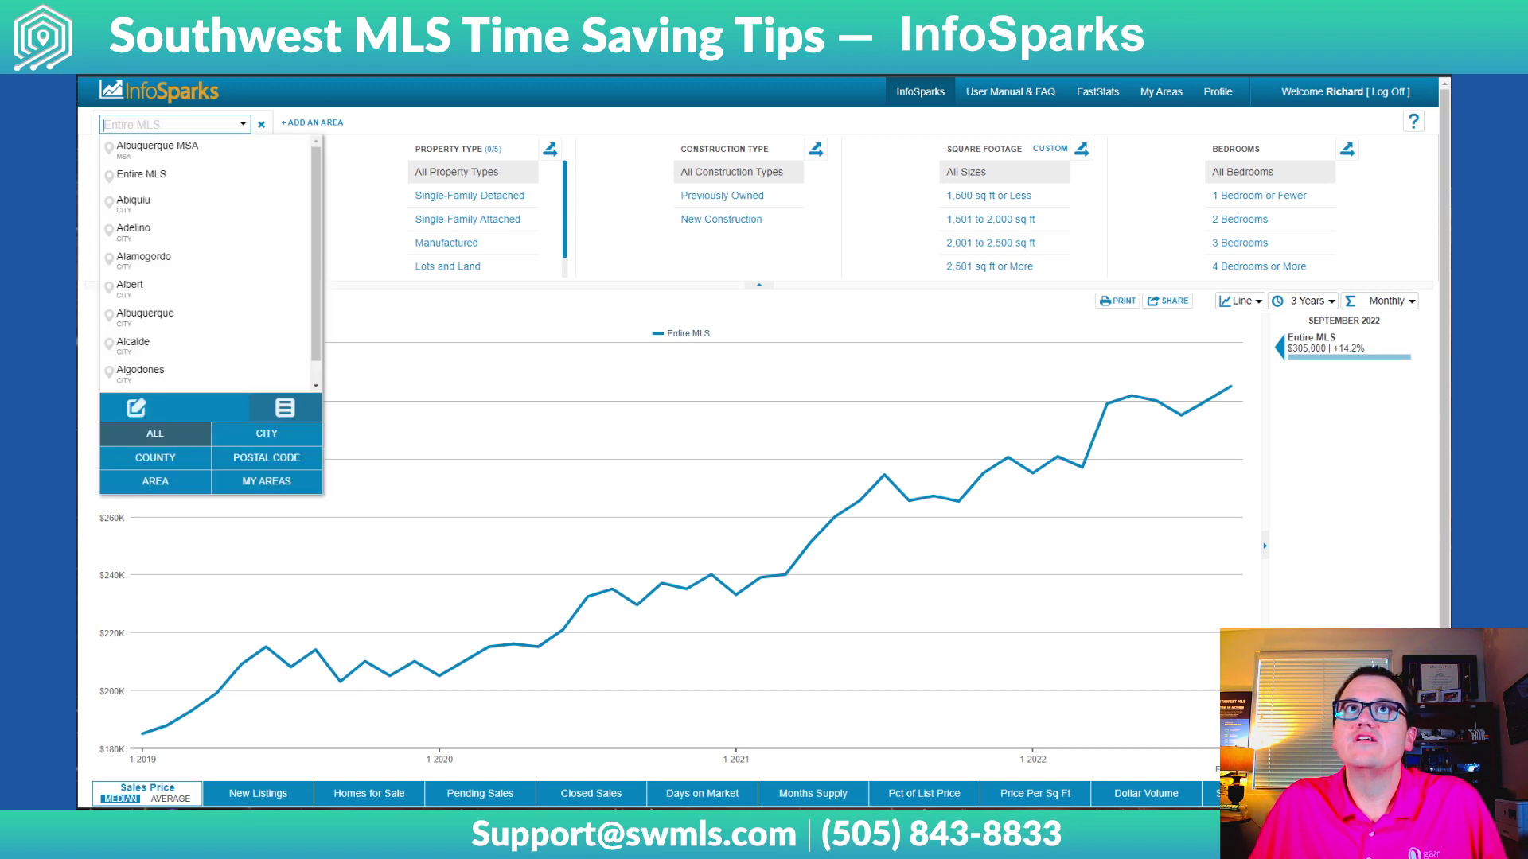
{"action": "type", "text": "Belen"}
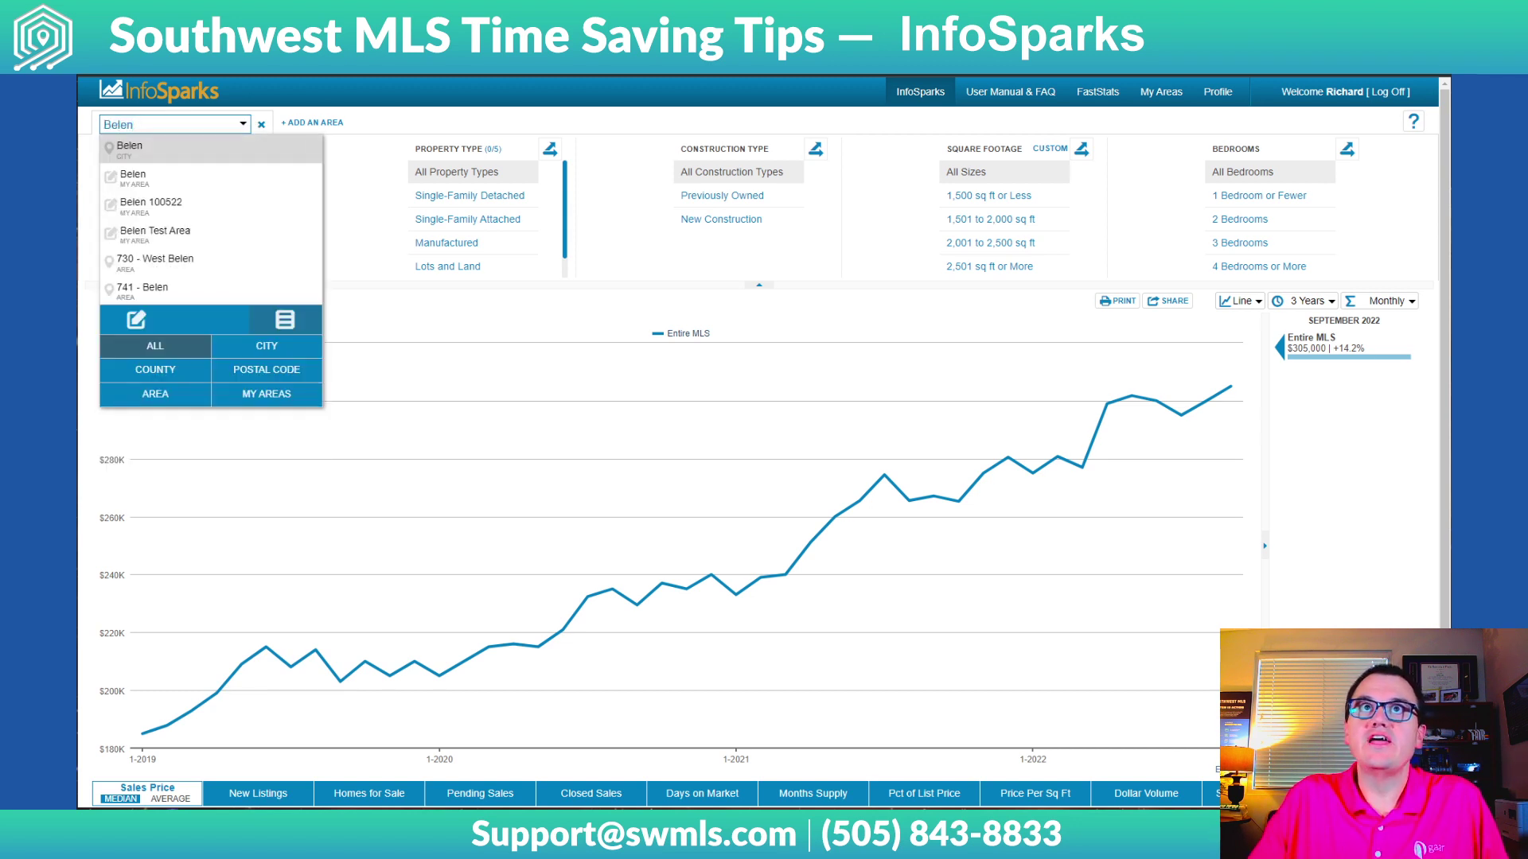
{"action": "left_click", "coordinate": [164, 205]}
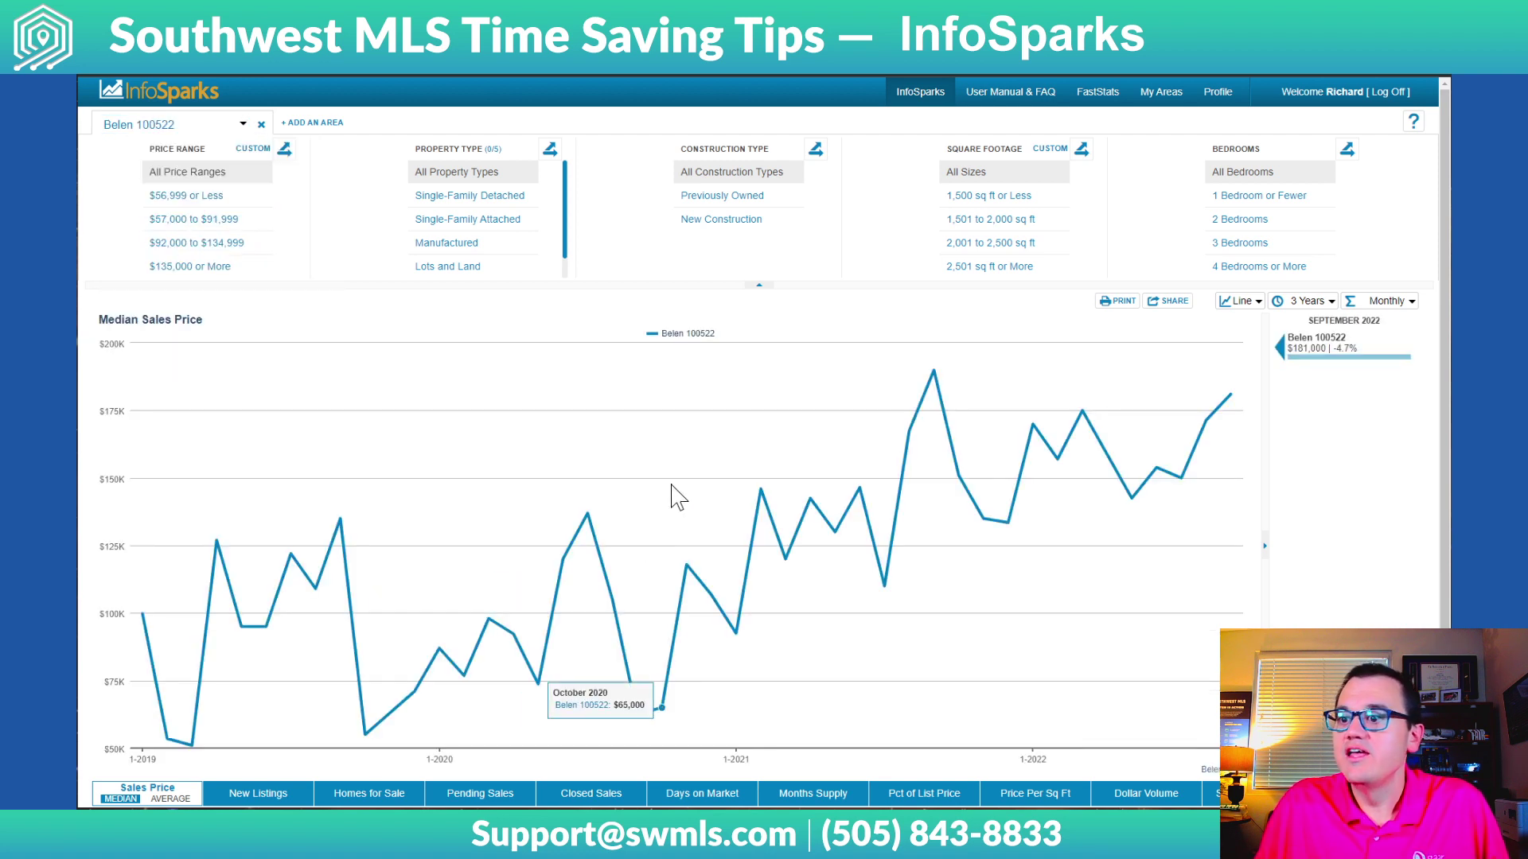
{"action": "left_click", "coordinate": [1103, 94]}
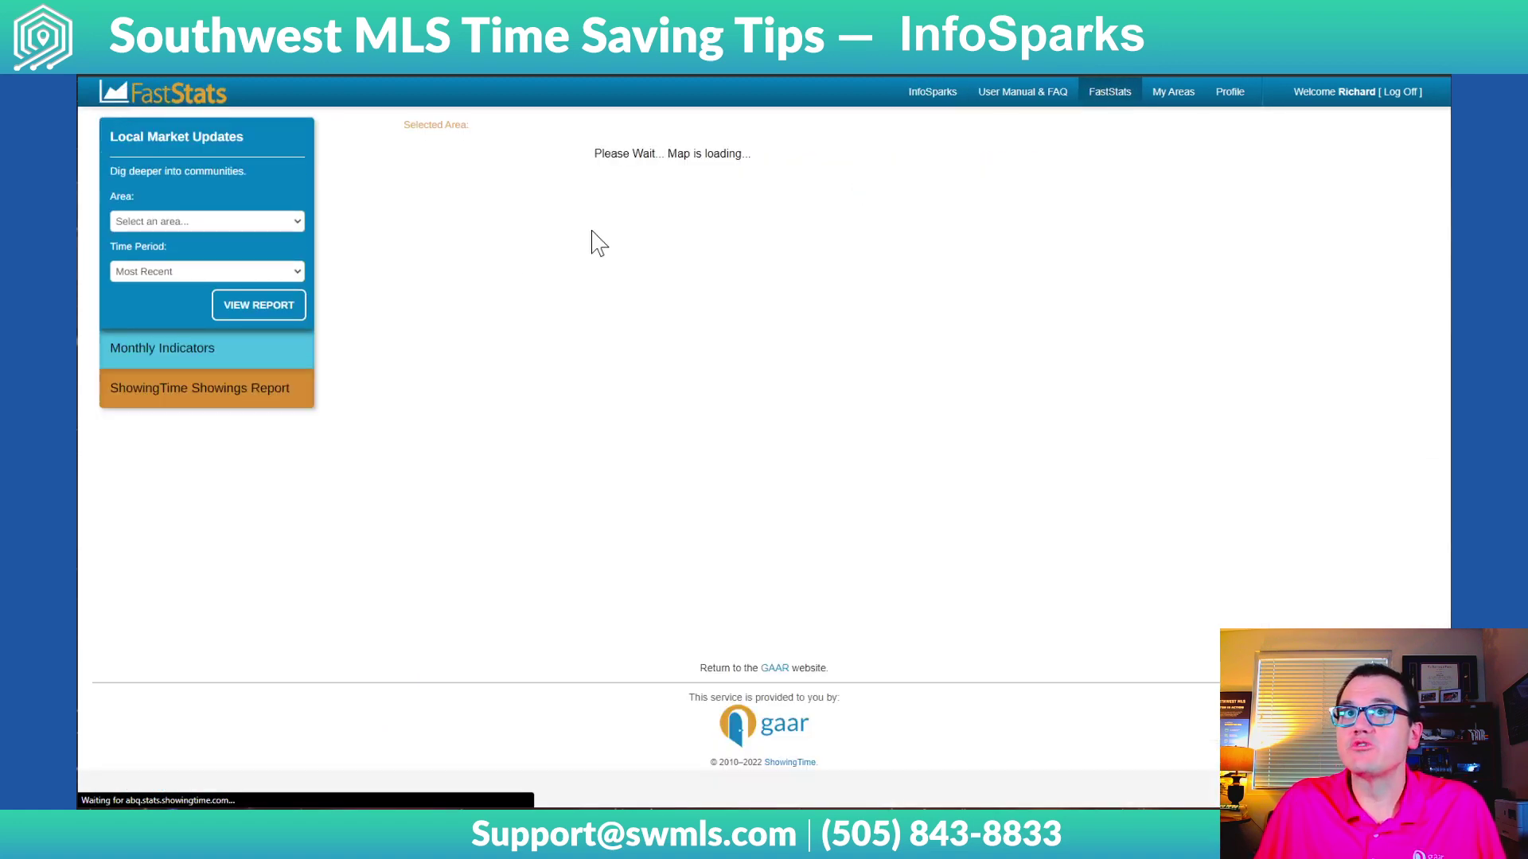
Step: View the August 2022 ShowingTime Showings Report, keeping the Greater Albuquerque Area as the report area
{"action": "left_click", "coordinate": [276, 223]}
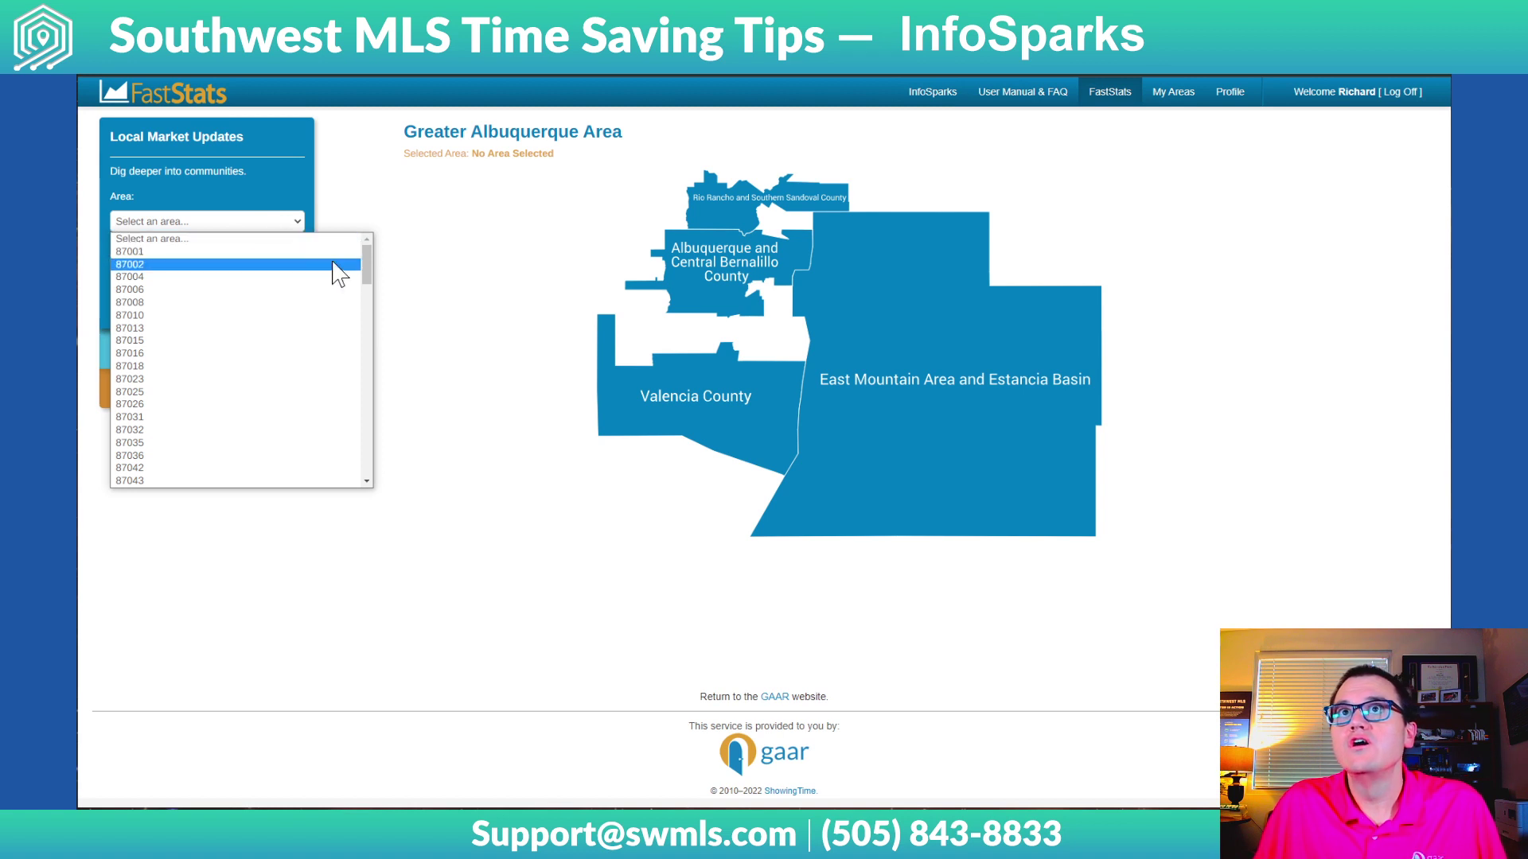
{"action": "left_click_drag", "start_coordinate": [366, 268], "coordinate": [390, 469]}
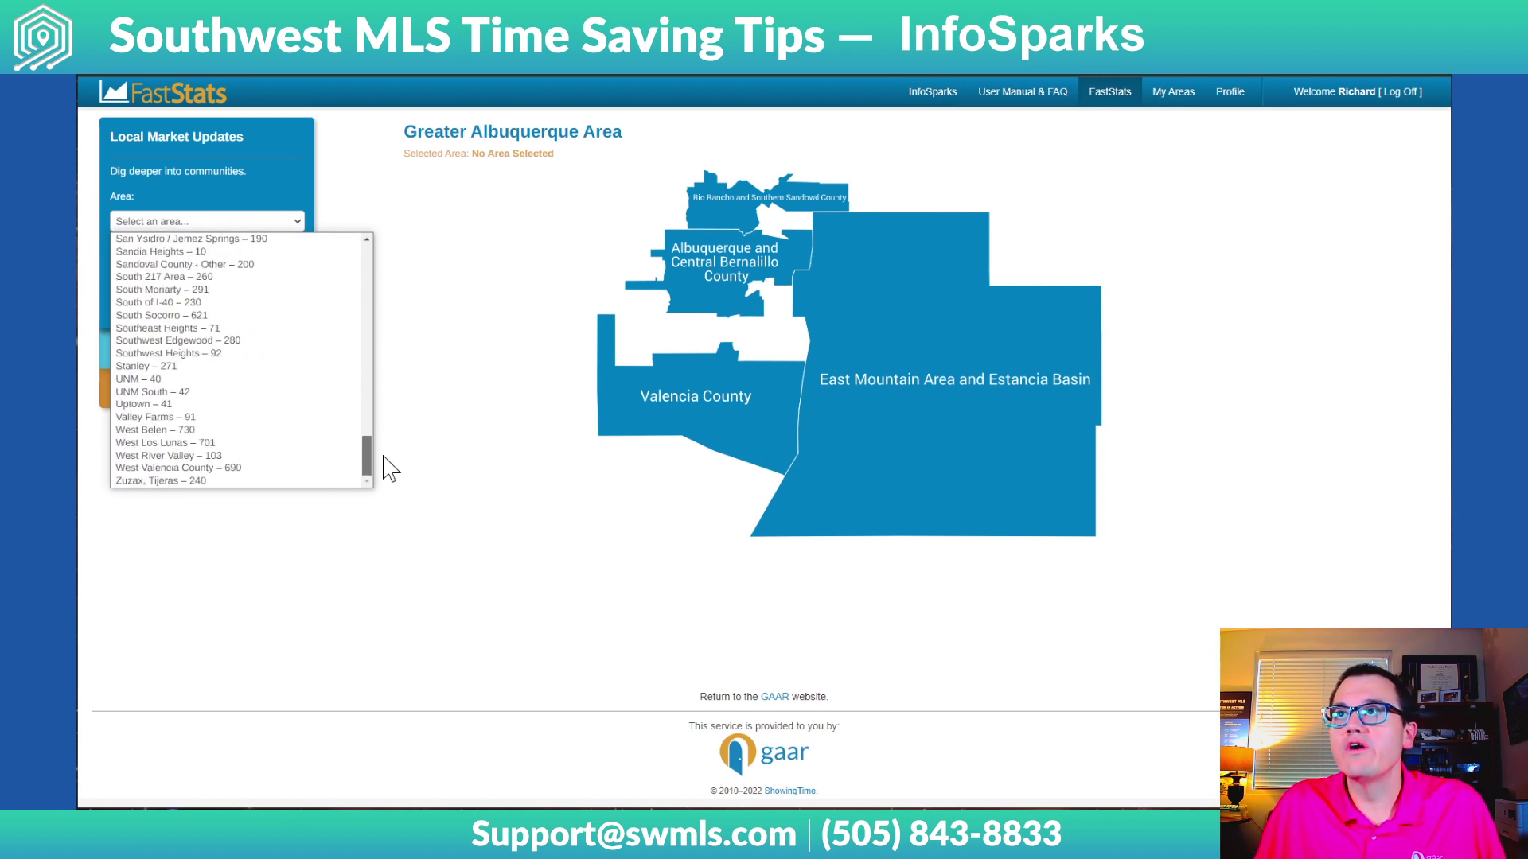
{"action": "left_click", "coordinate": [220, 161]}
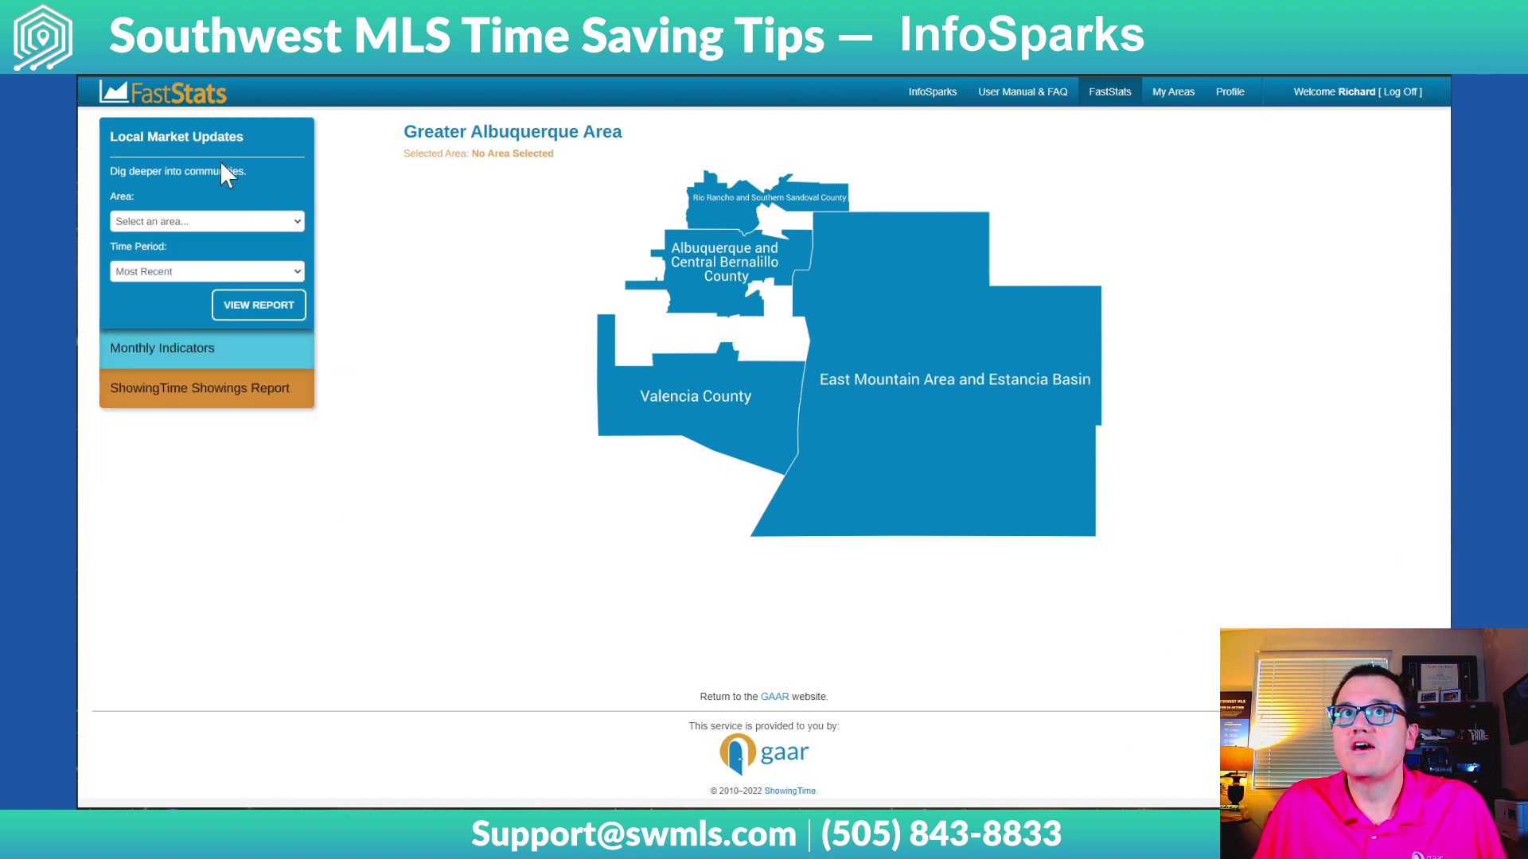
{"action": "left_click", "coordinate": [189, 402]}
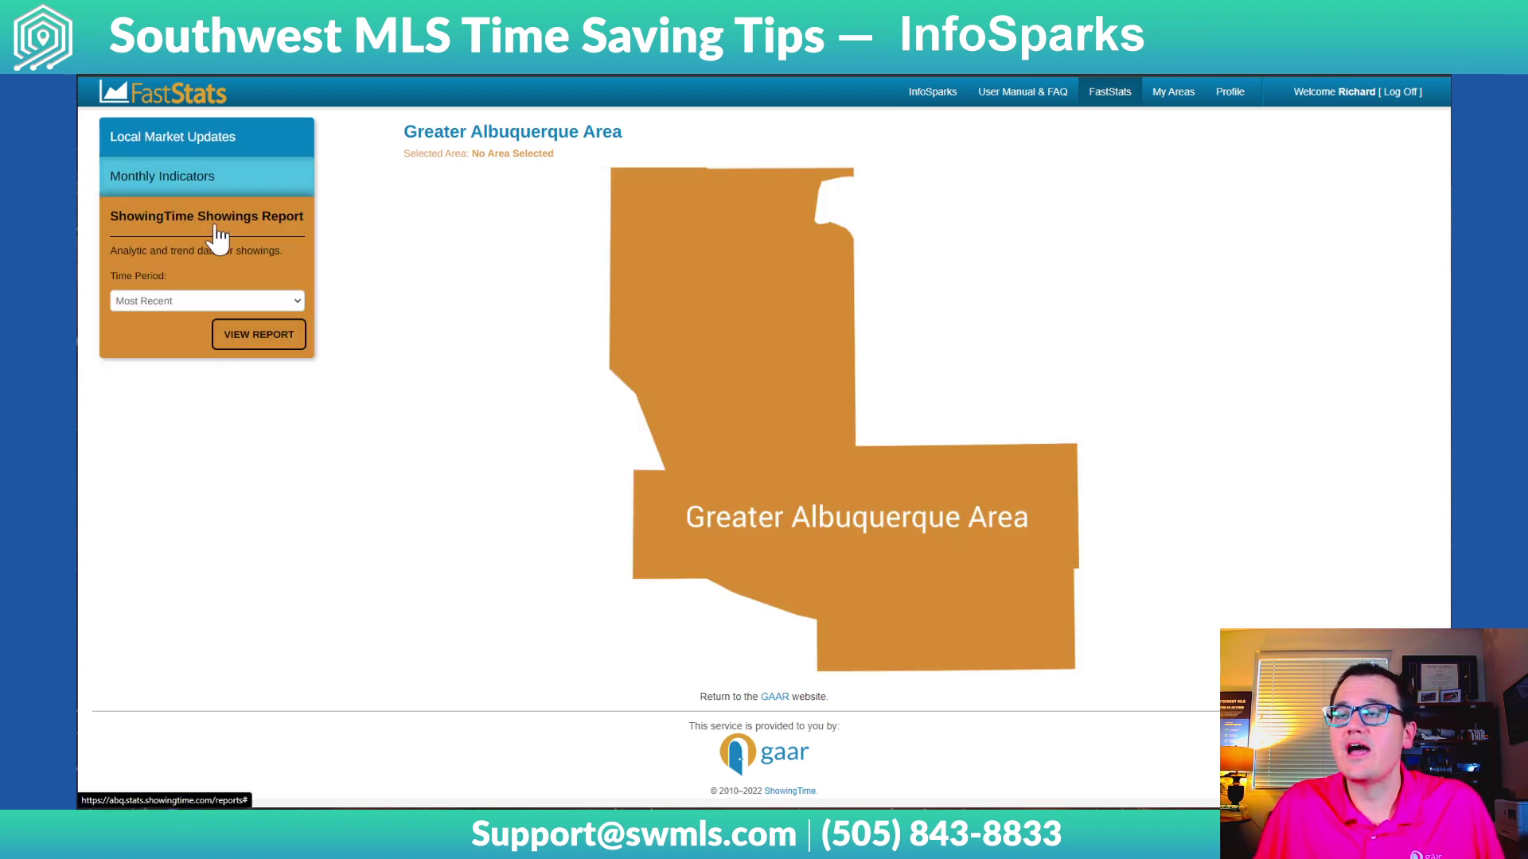
{"action": "left_click", "coordinate": [159, 300]}
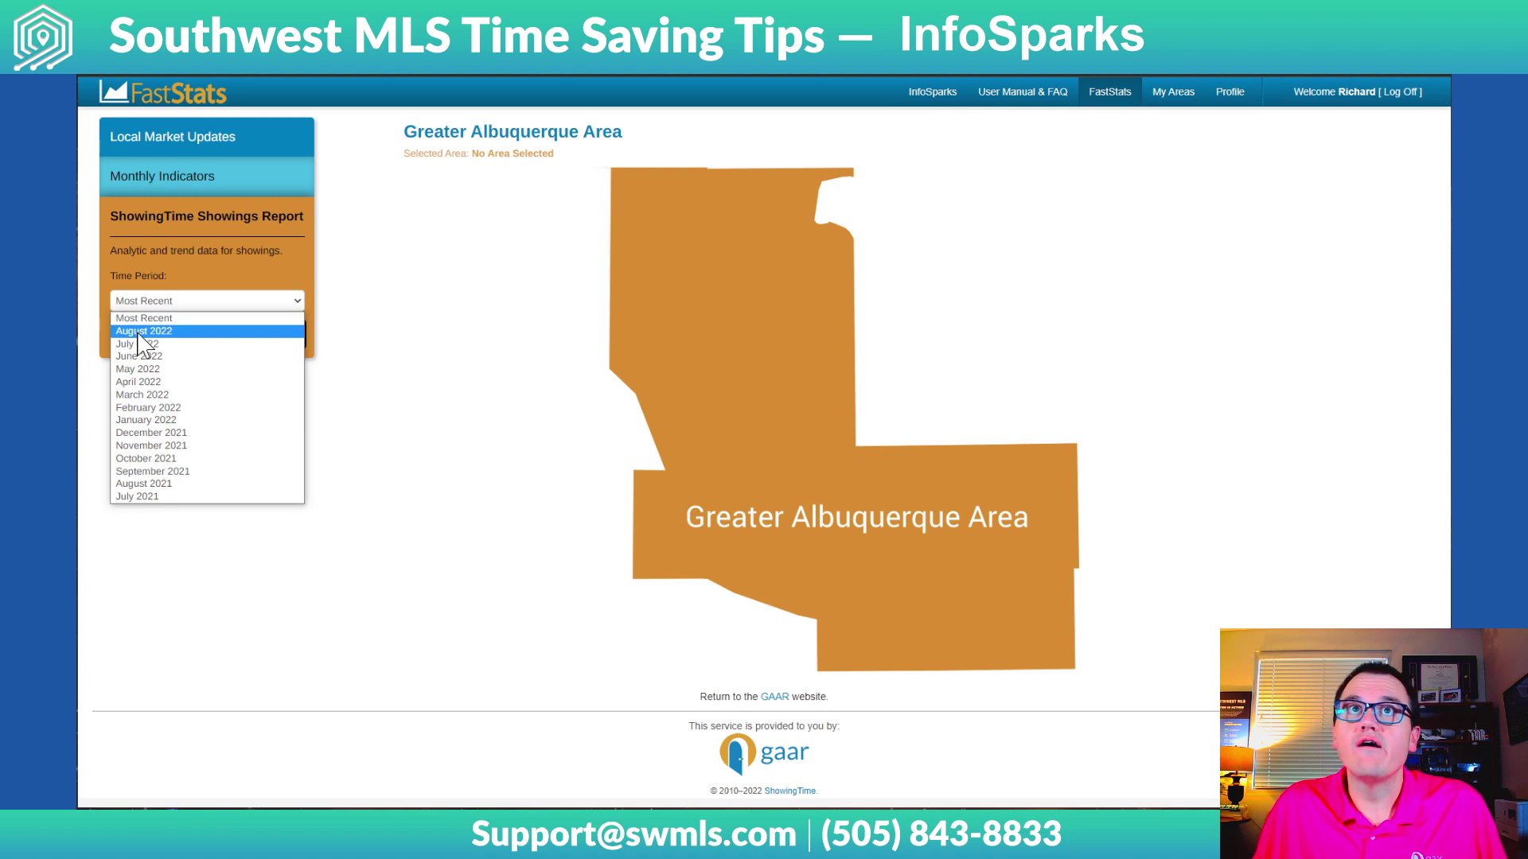
{"action": "left_click", "coordinate": [151, 331]}
{"action": "left_click", "coordinate": [259, 337]}
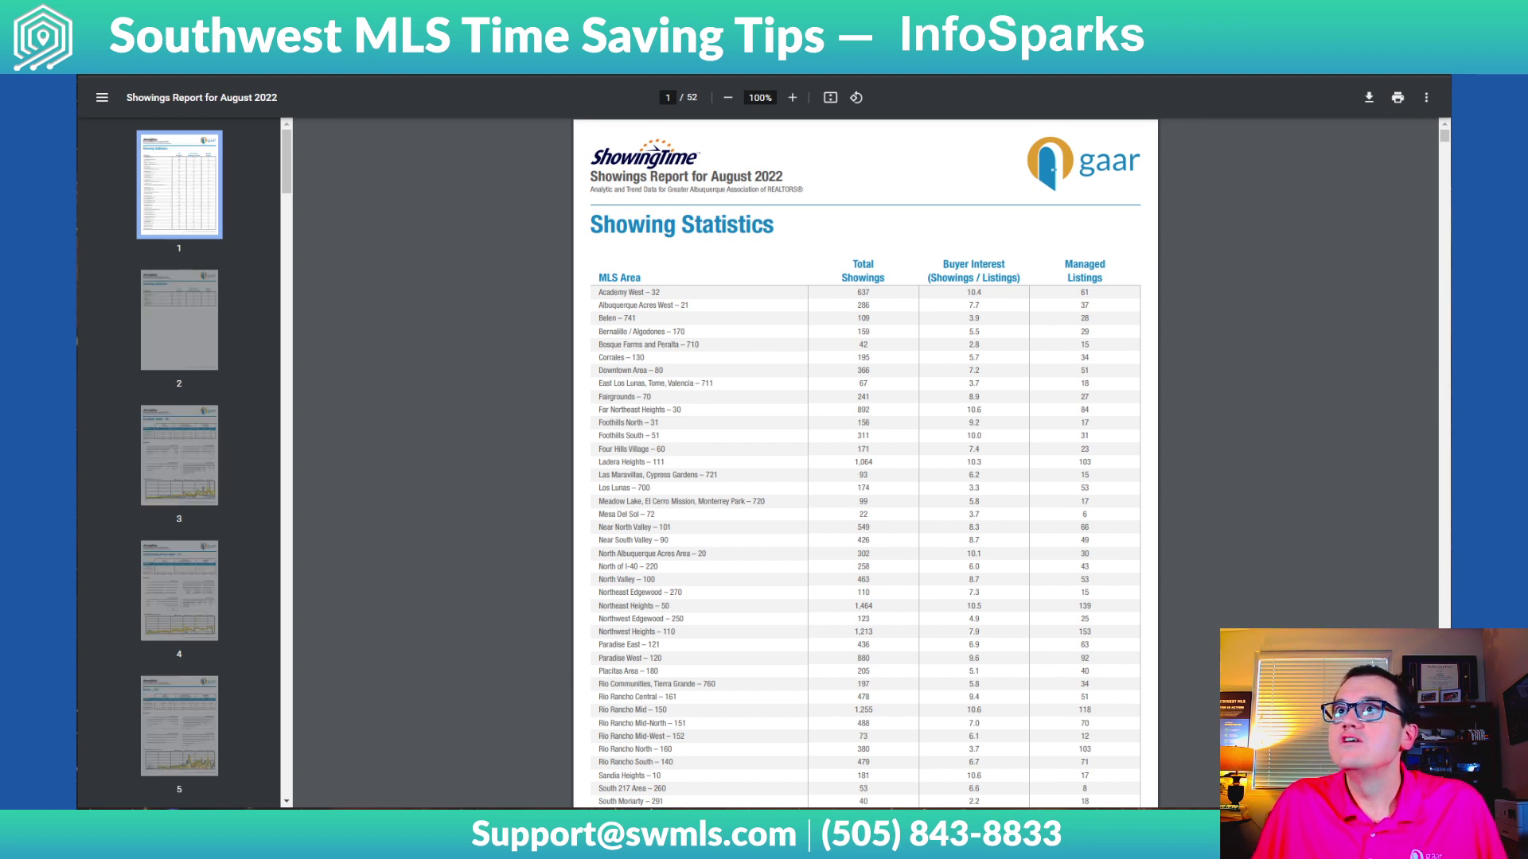
Step: Zoom the report to 195% and bring up page 3's Academy West – 32 showings charts by price range
{"action": "scroll", "coordinate": [1176, 314], "scroll_direction": "up", "scroll_amount": 5}
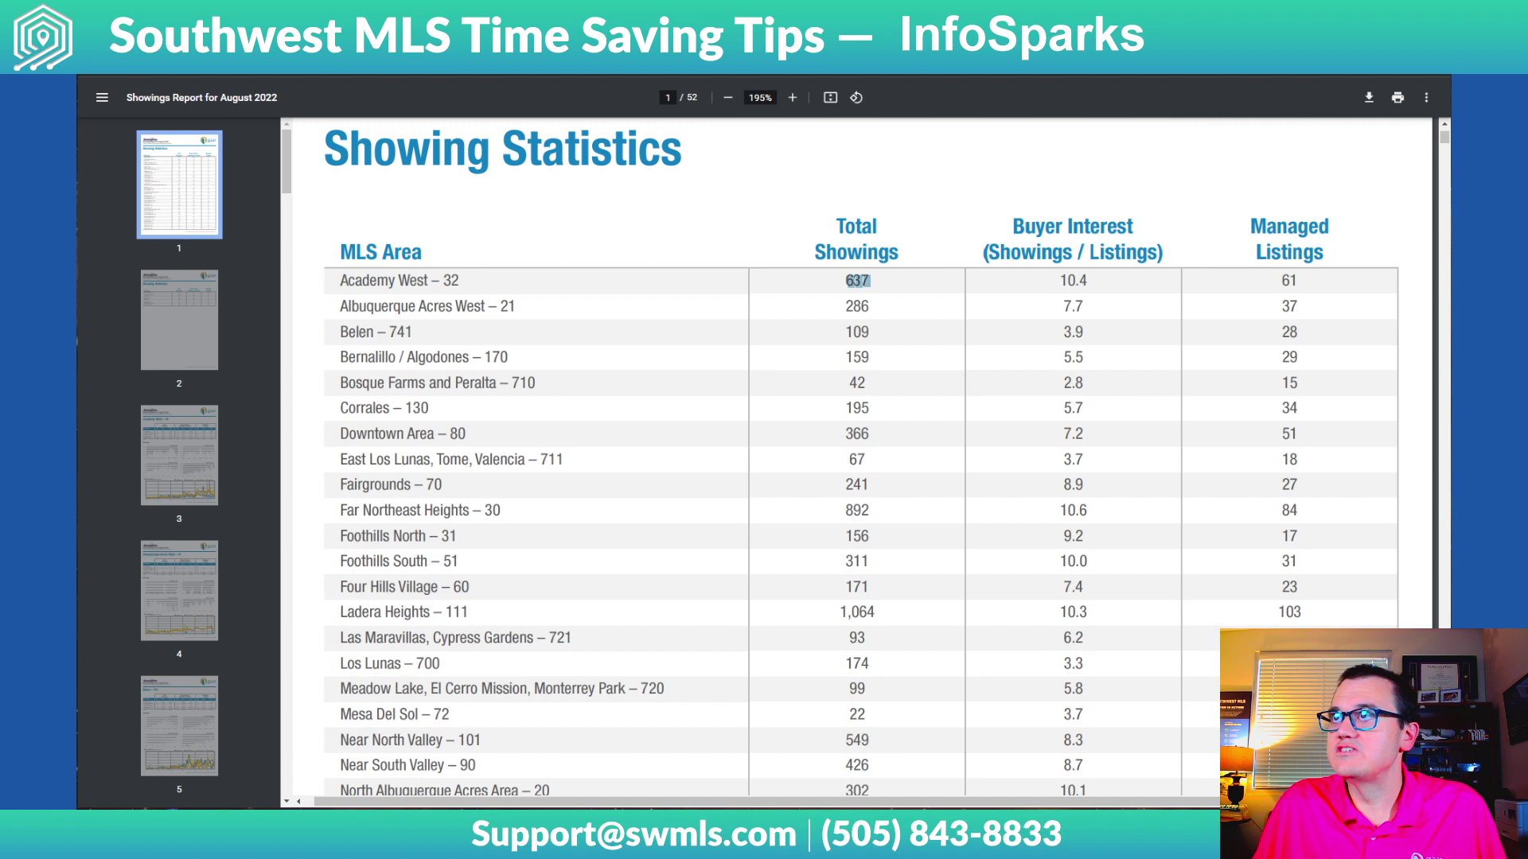
{"action": "left_click", "coordinate": [1136, 301]}
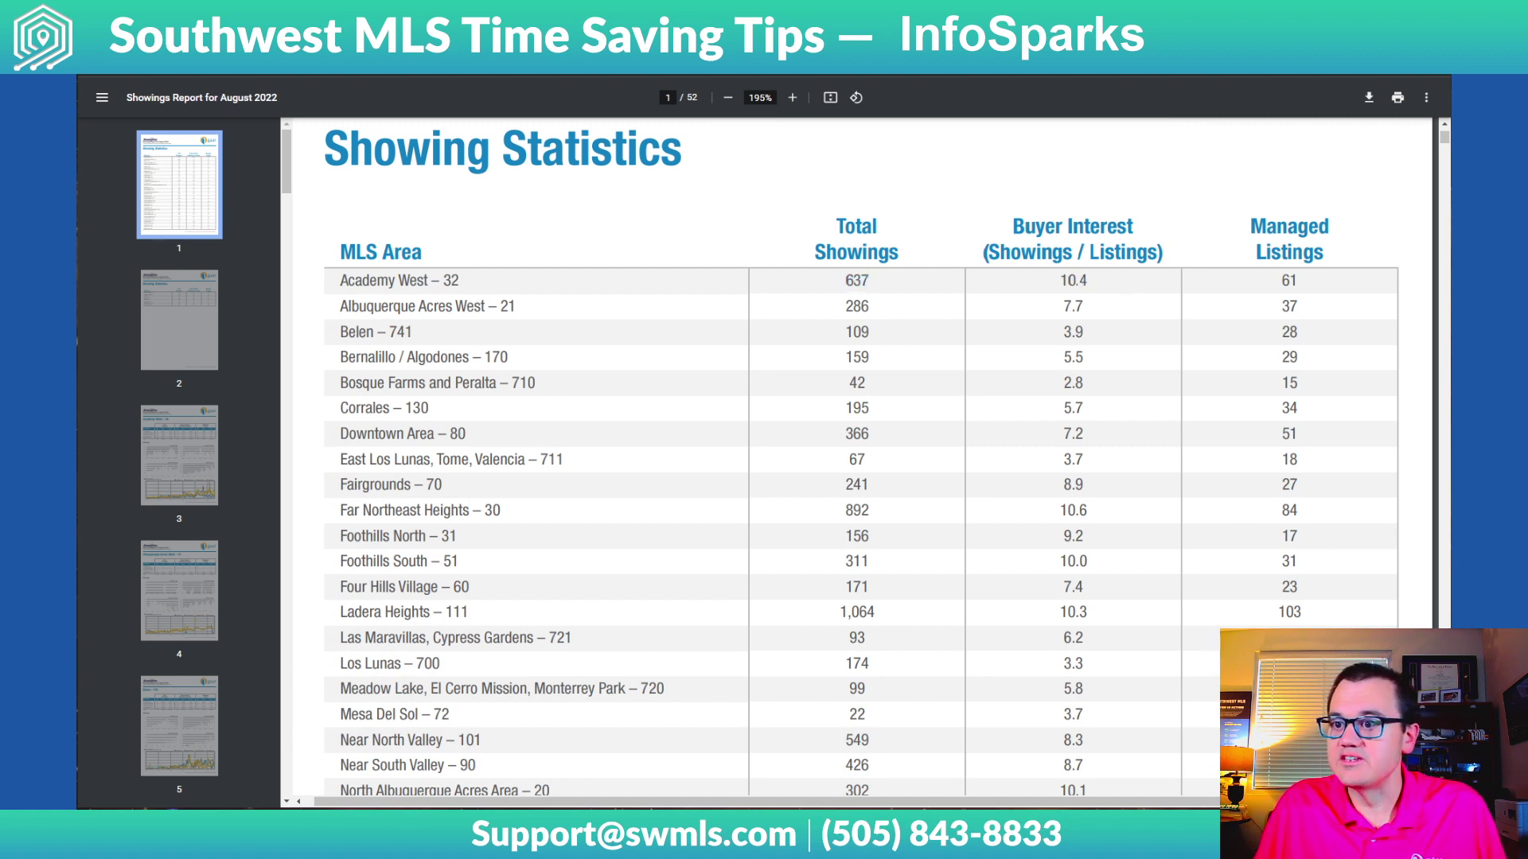
{"action": "scroll", "coordinate": [859, 458], "scroll_direction": "down", "scroll_amount": 3}
{"action": "left_click", "coordinate": [183, 452]}
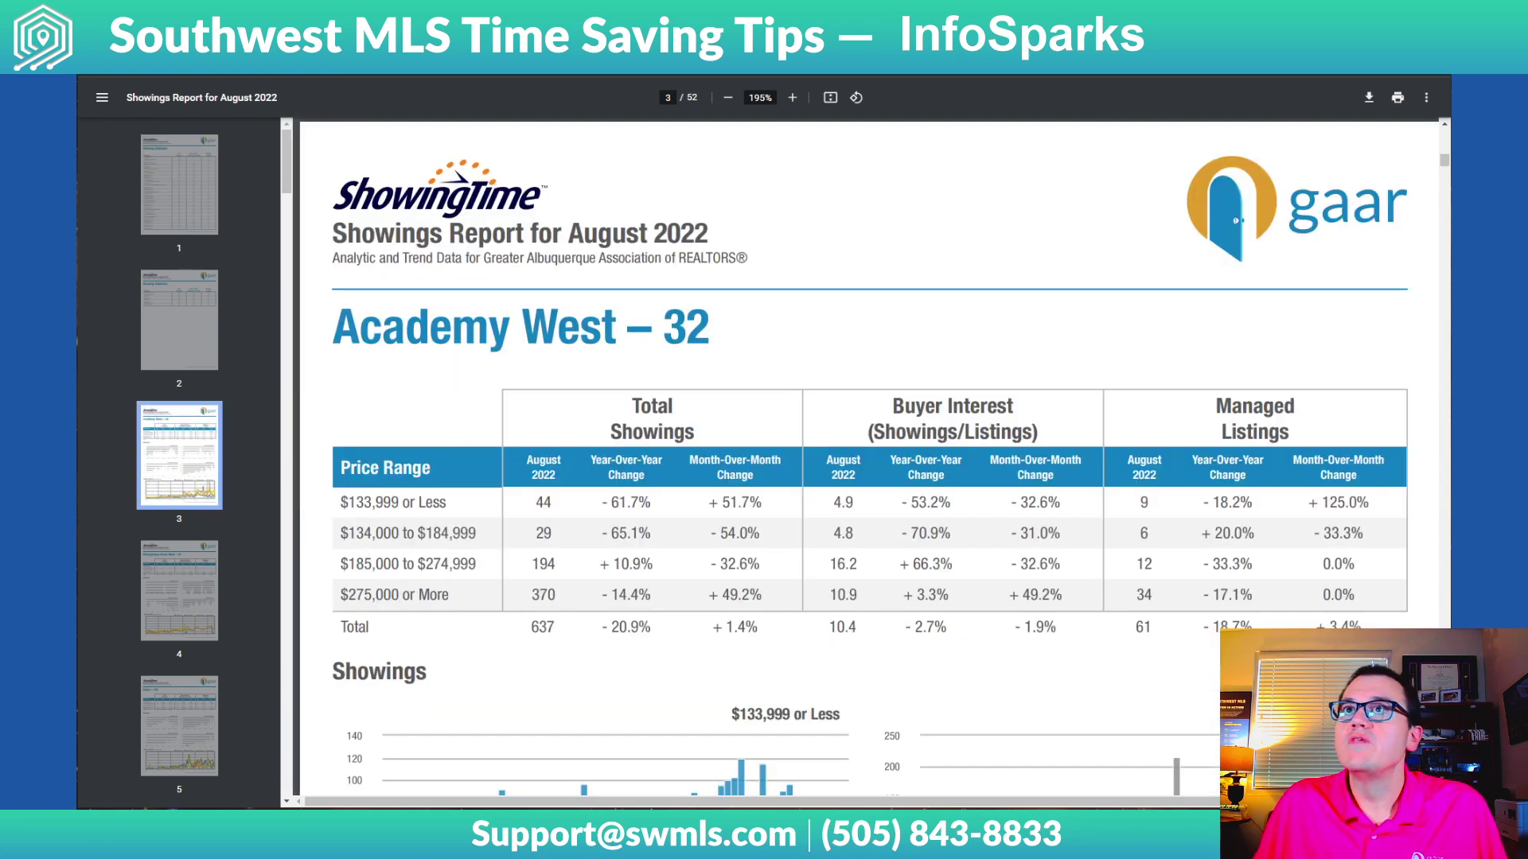
{"action": "scroll", "coordinate": [804, 359], "scroll_direction": "down", "scroll_amount": 3}
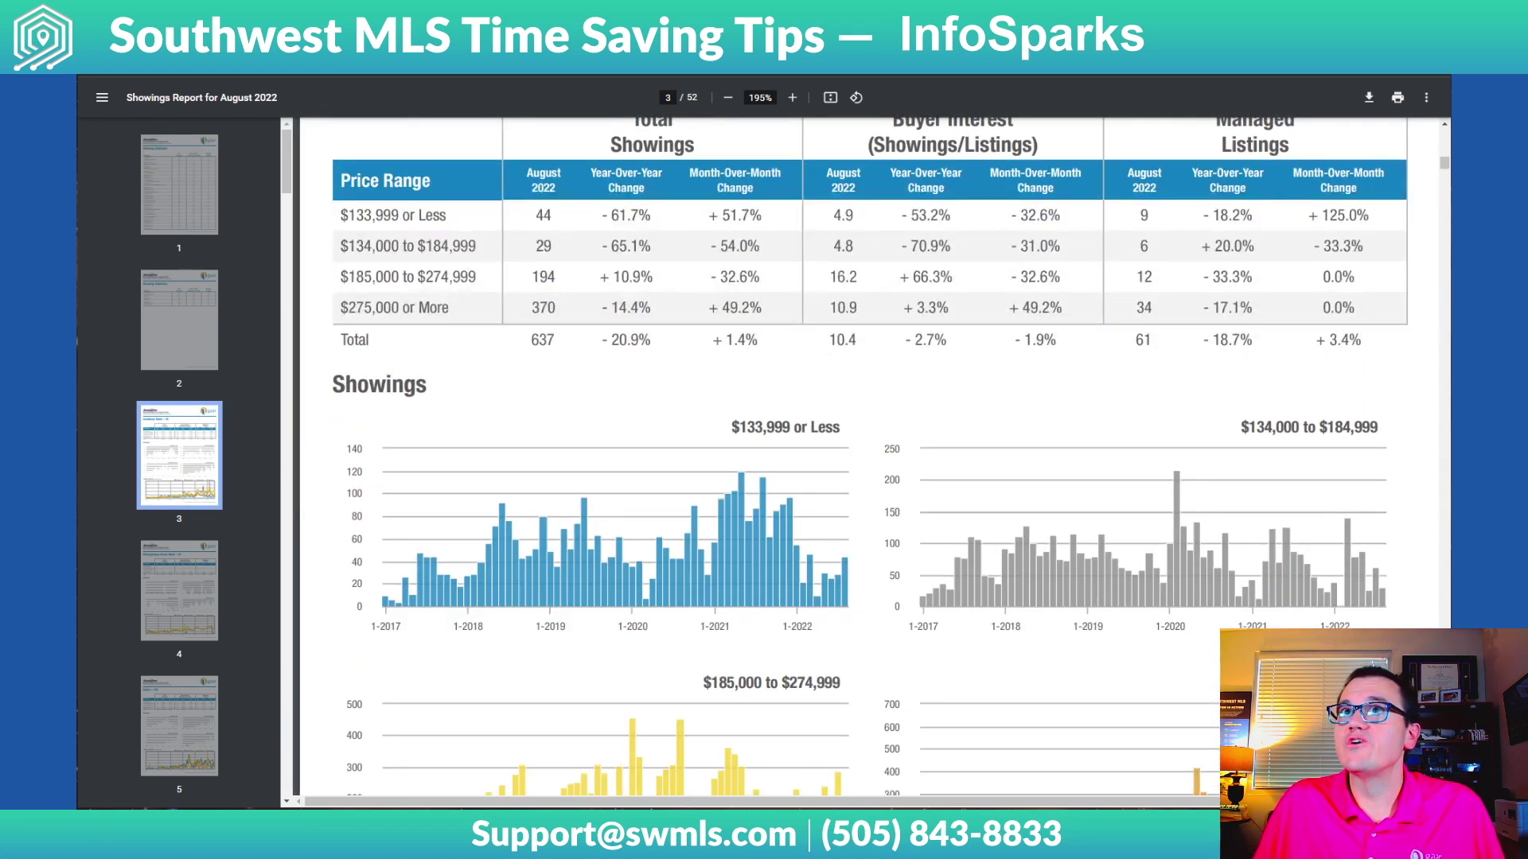
{"action": "scroll", "coordinate": [839, 407], "scroll_direction": "down", "scroll_amount": 5}
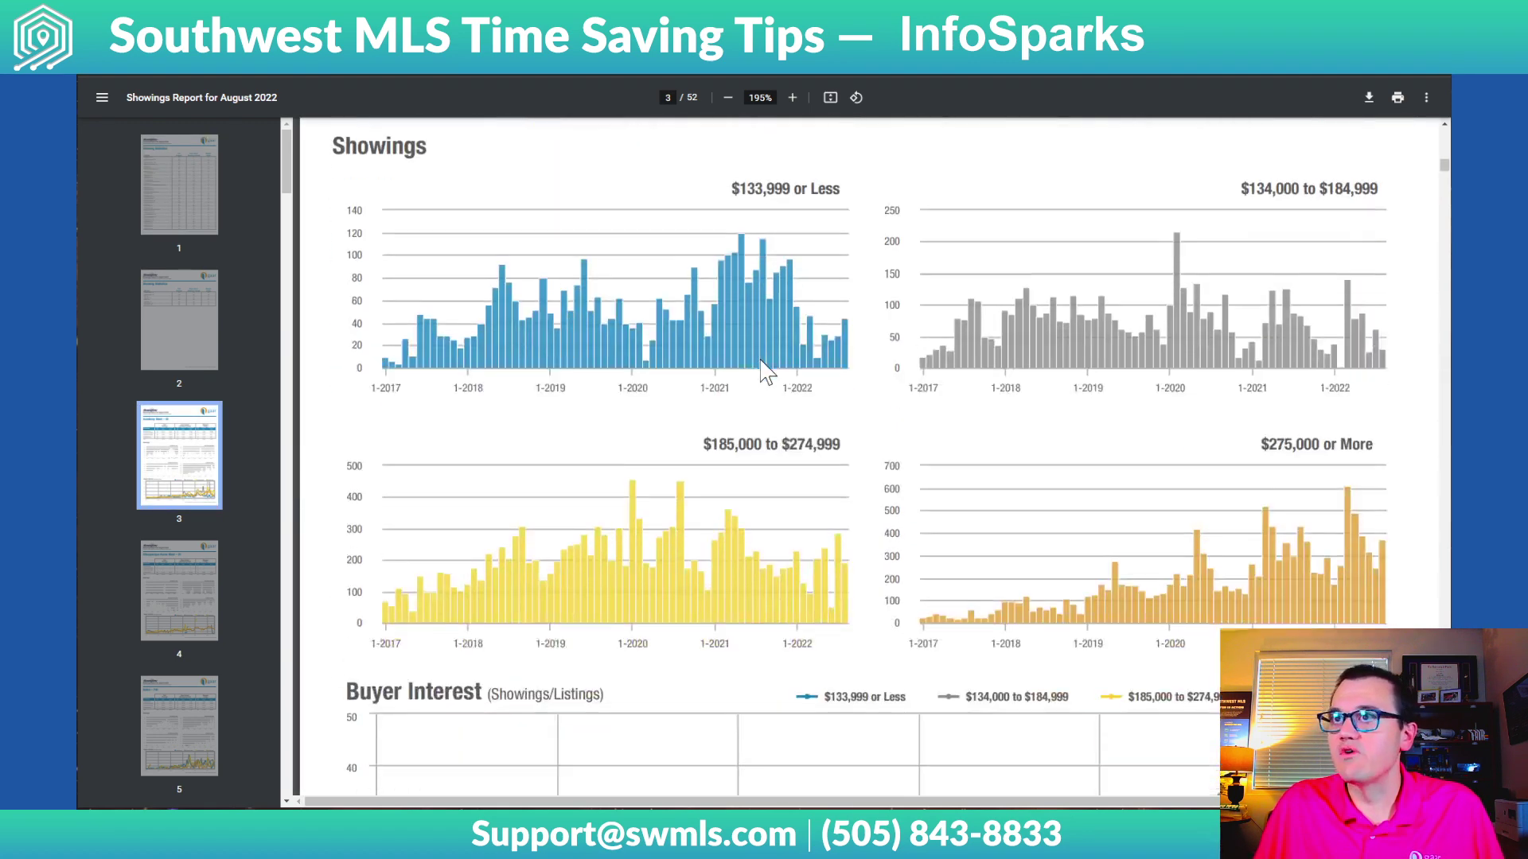